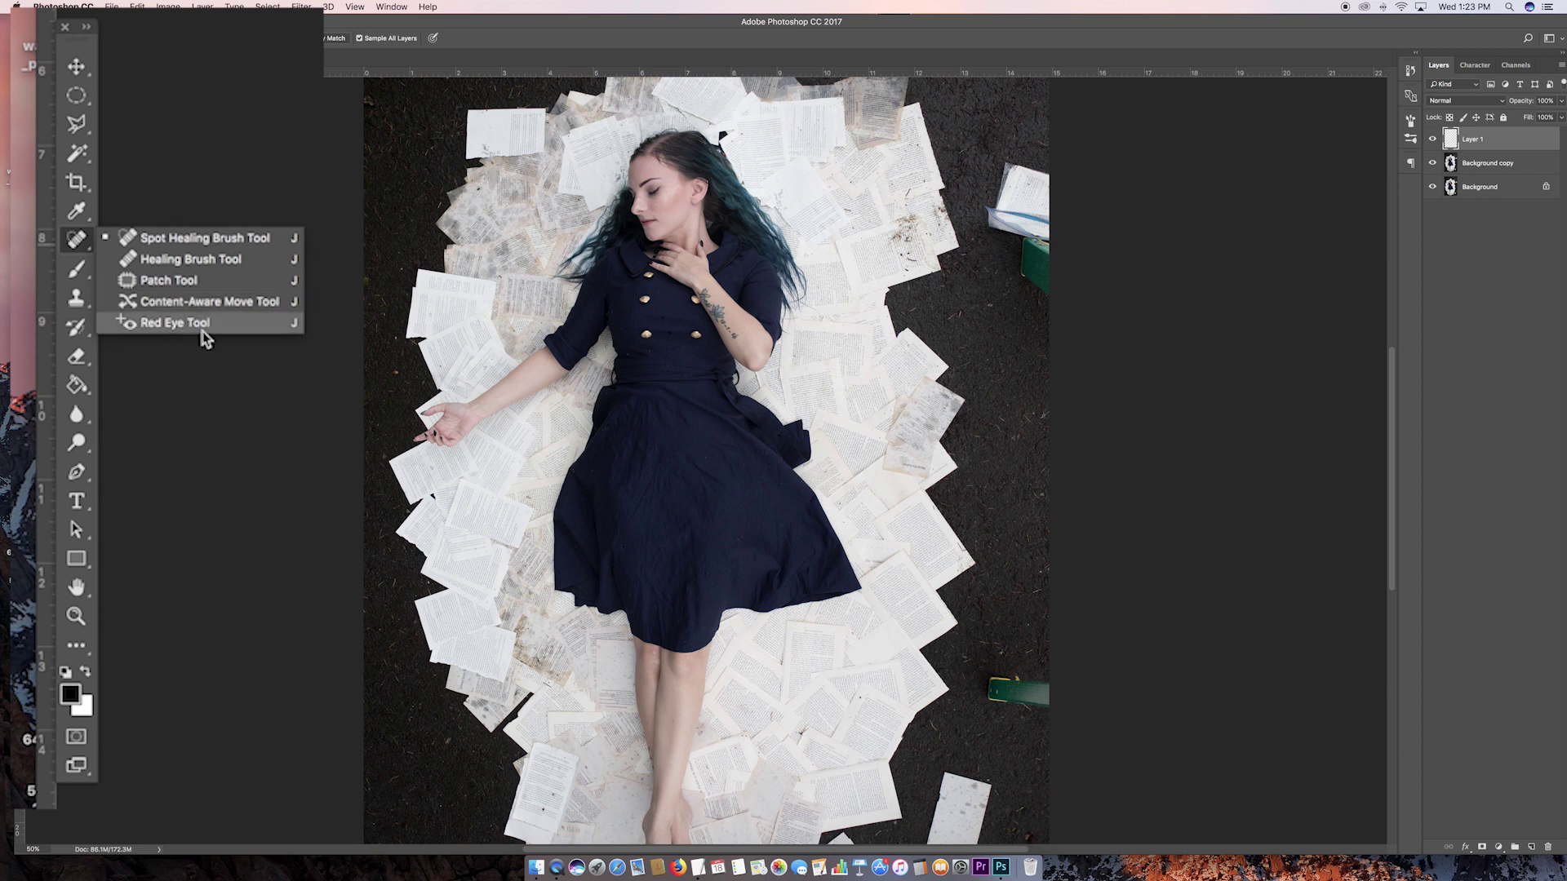
Remove the small tattoo marks on the lower part of the woman's forearm using the Spot Healing Brush with a reduced brush size.
click(203, 239)
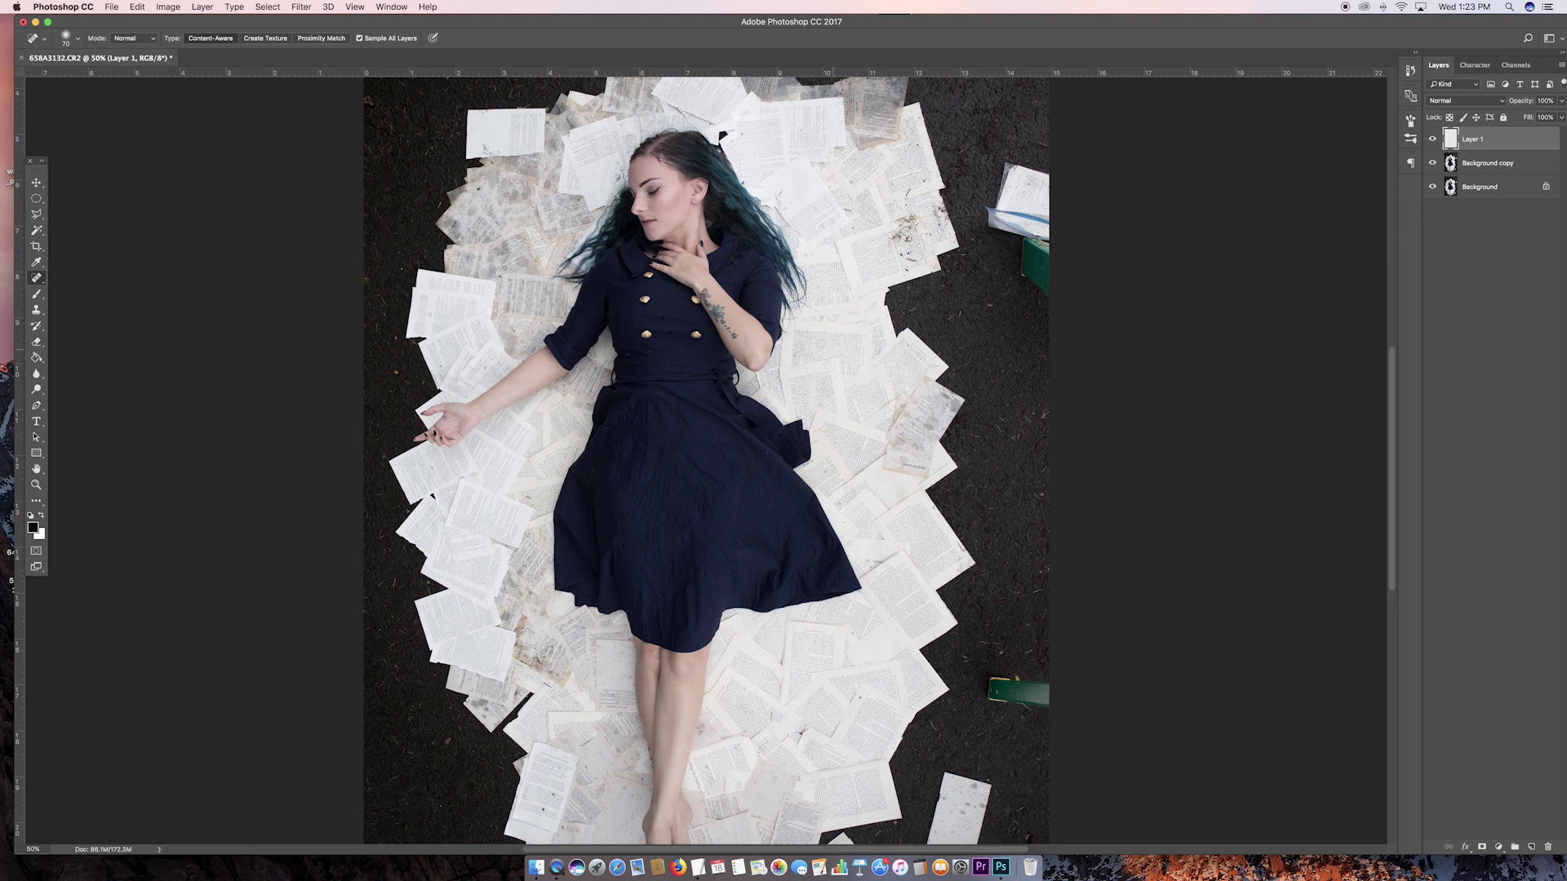
click(78, 38)
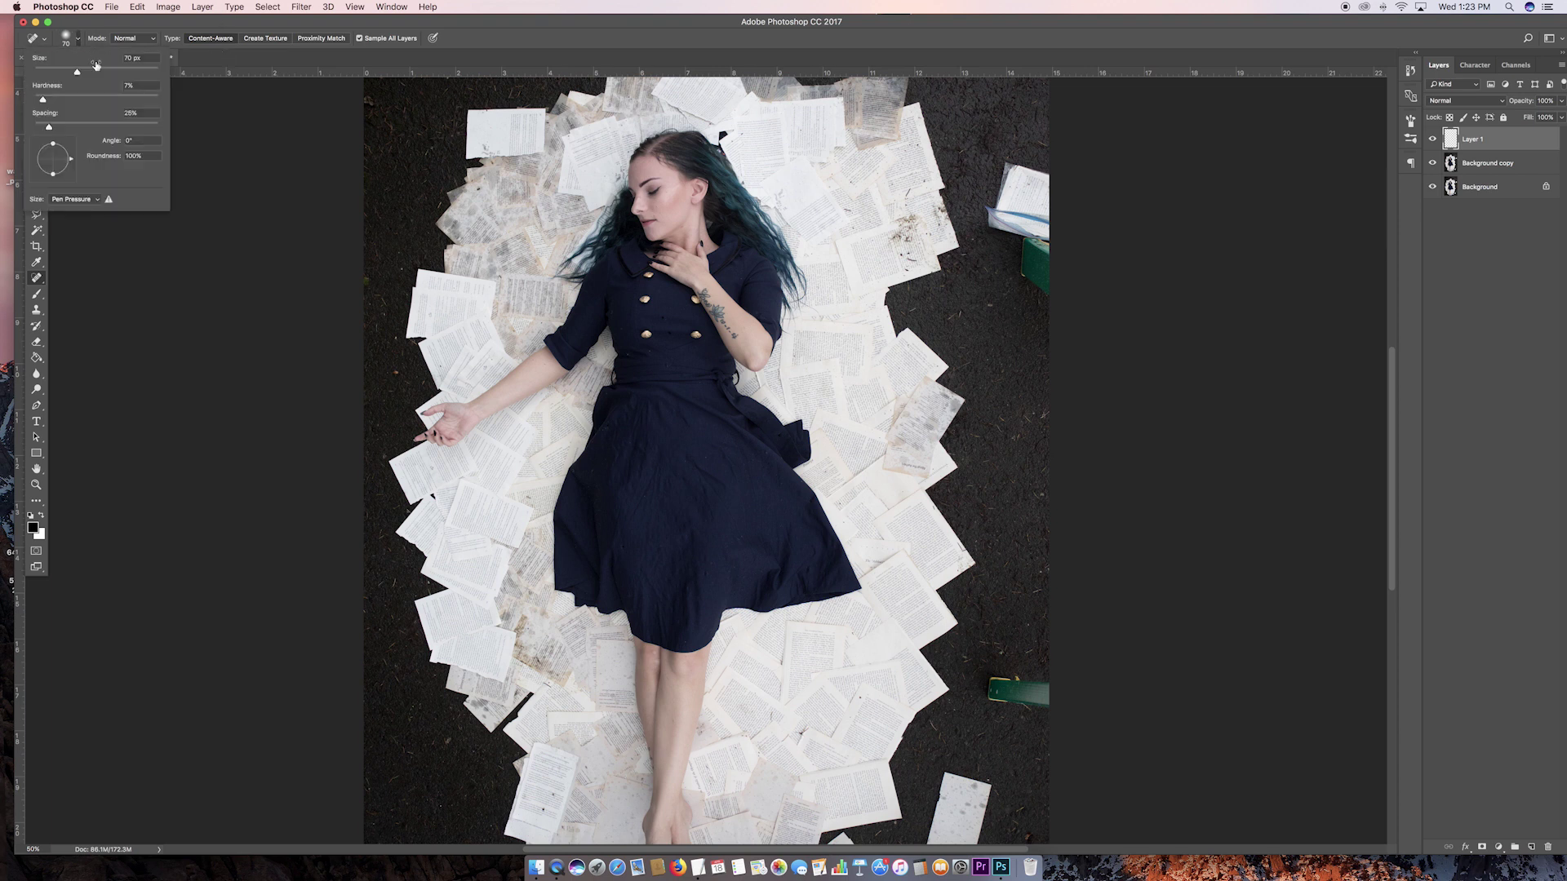
drag(72, 72, 65, 72)
key(super+1)
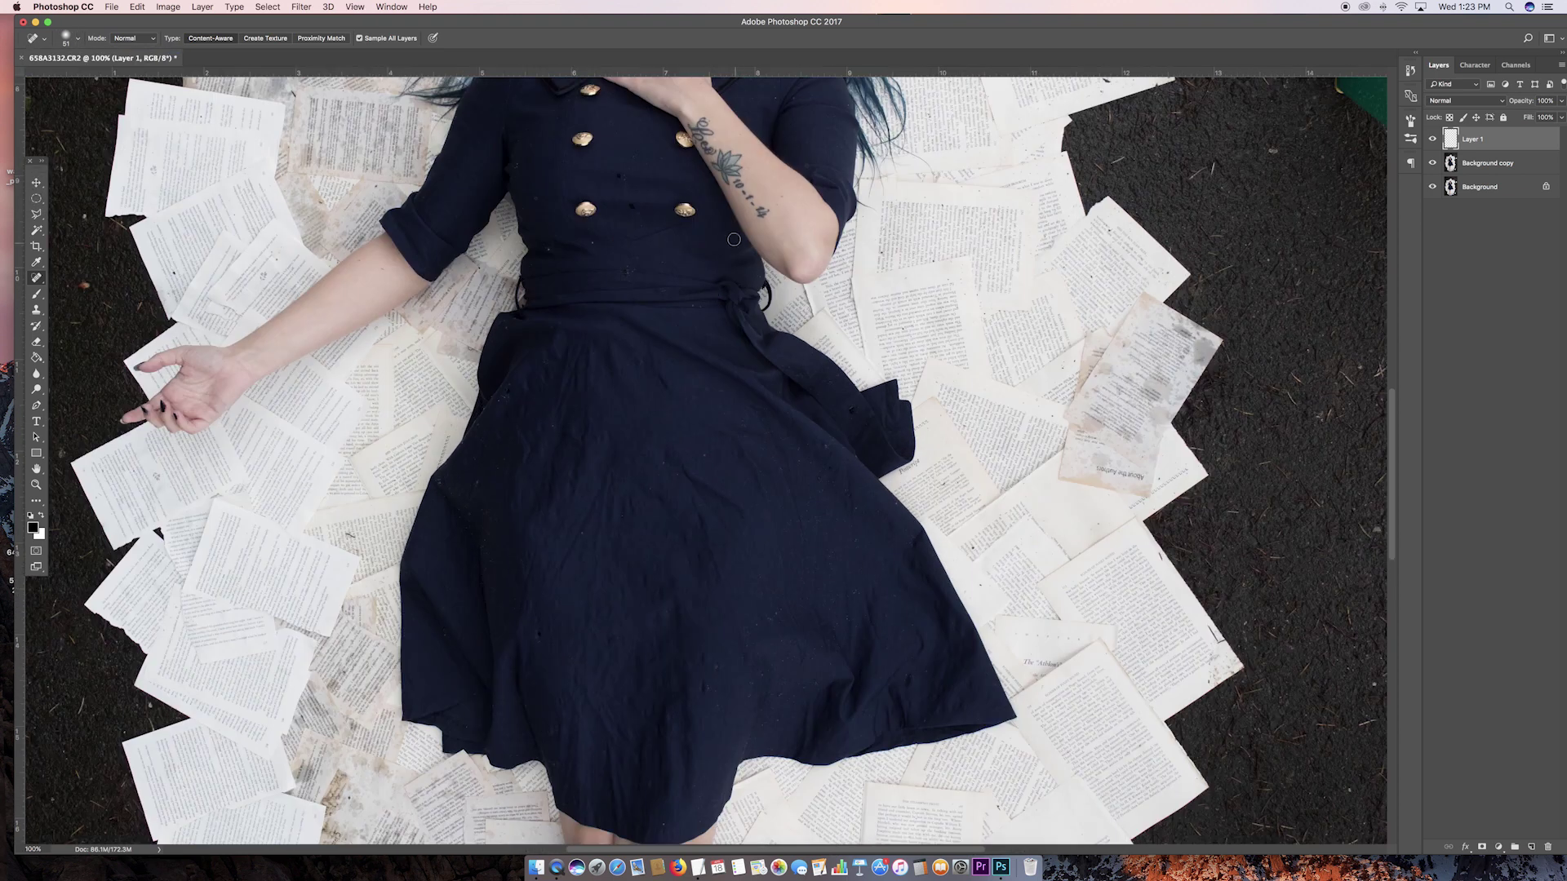
drag(737, 184, 739, 186)
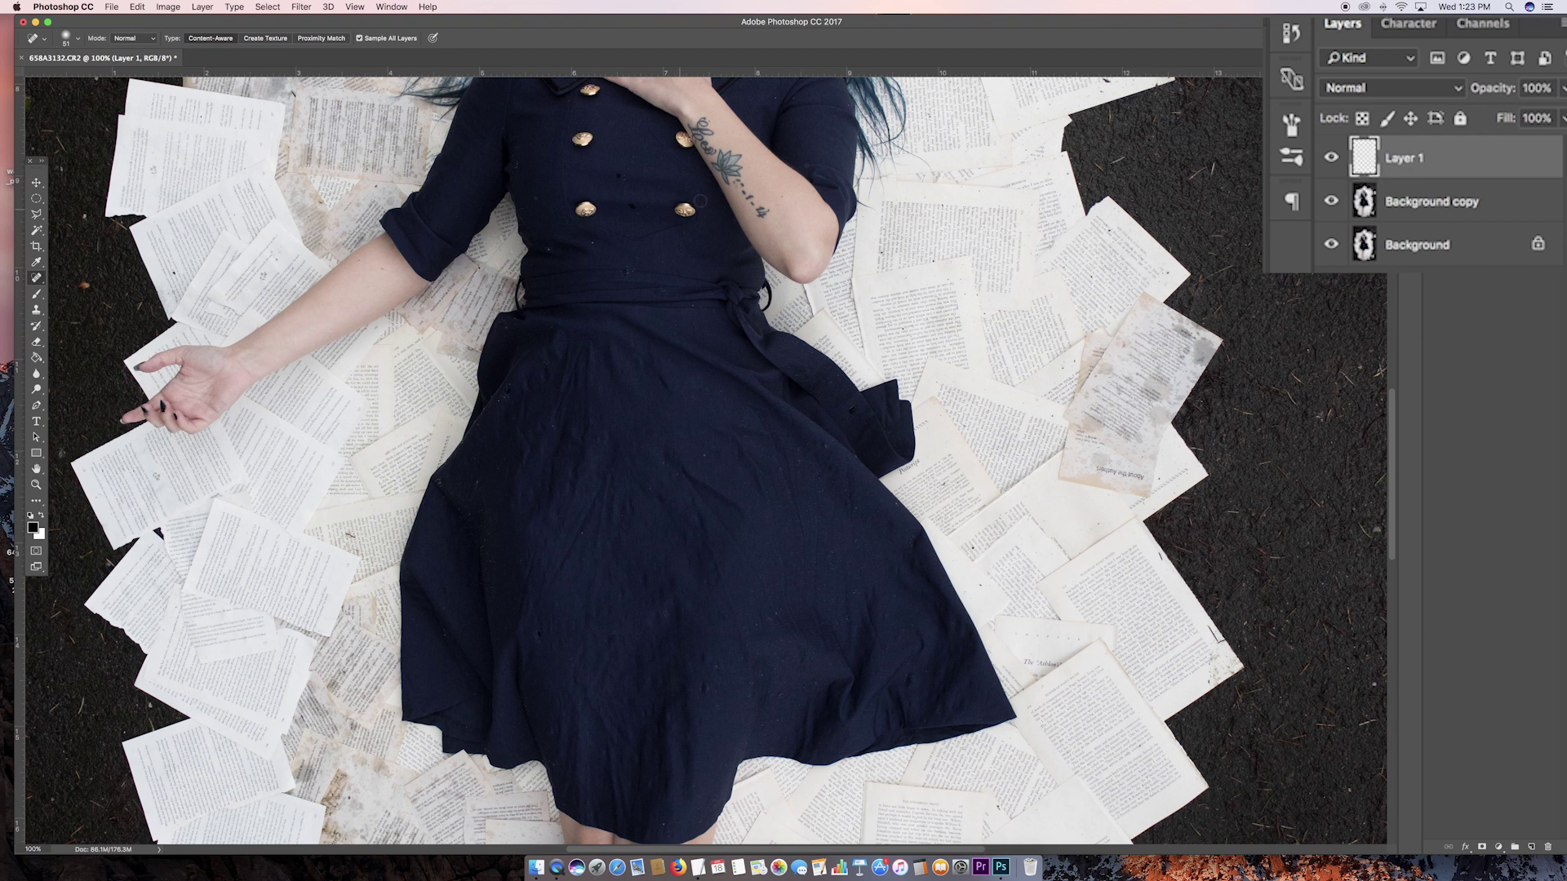
drag(733, 183, 771, 217)
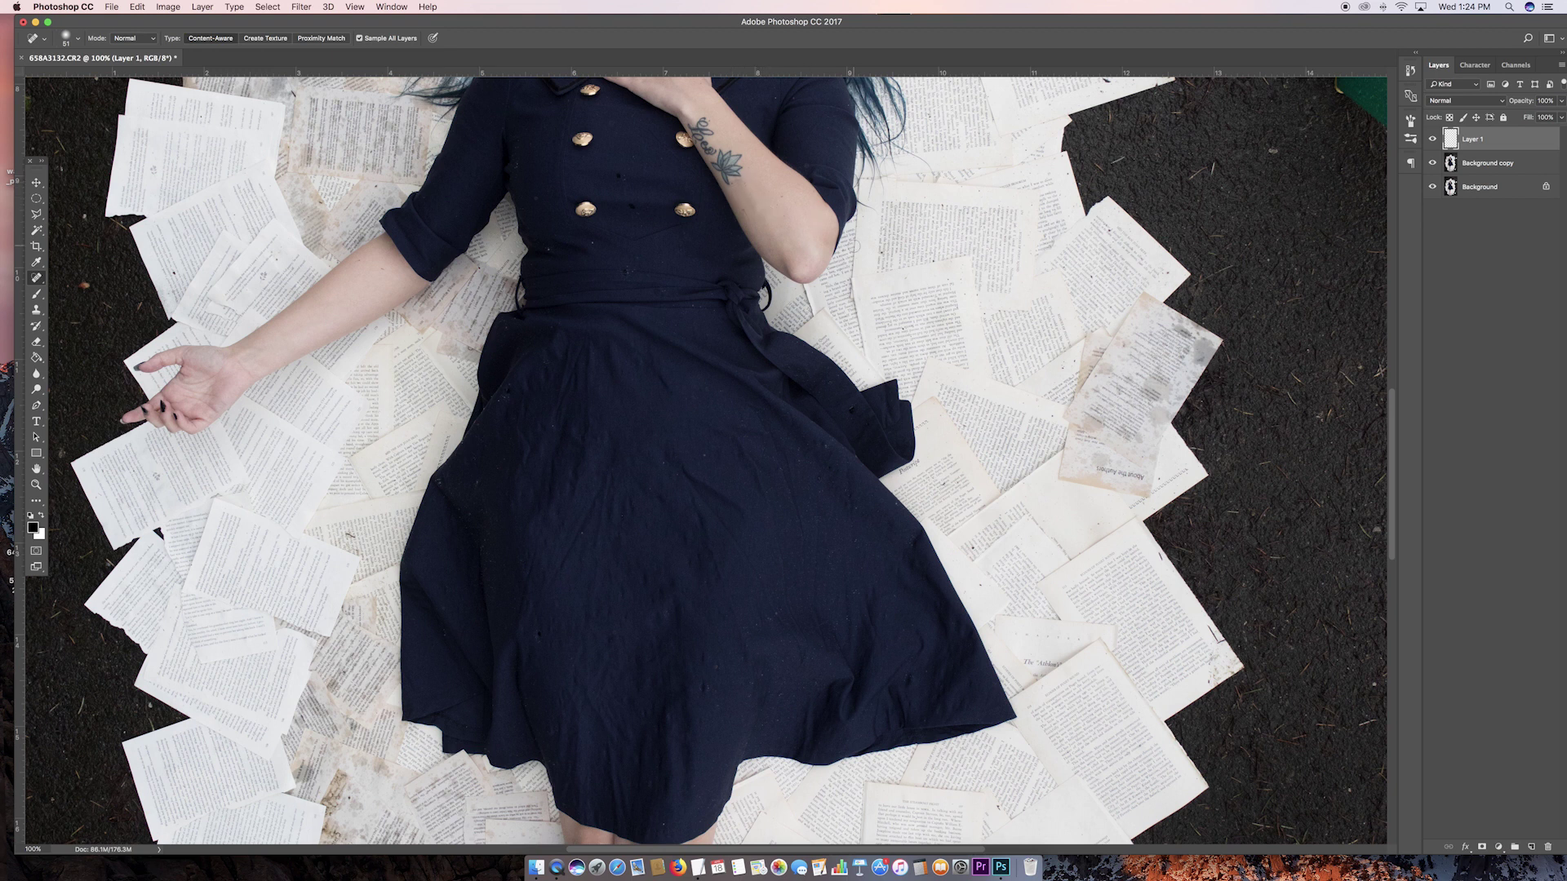
Heal away the lower portion of the flower tattoo on the forearm, undoing the oversized first stroke.
mouse_move(698, 115)
mouse_down()
mouse_move(711, 153)
mouse_move(693, 126)
mouse_move(717, 141)
mouse_up()
key(super+z)
mouse_move(720, 168)
mouse_down()
mouse_move(739, 162)
mouse_move(722, 152)
mouse_up()
click(730, 153)
click(741, 166)
click(745, 167)
drag(729, 186, 715, 164)
Heal the remaining tattoo near the wrist with short strokes and blend the skin along the forearm.
mouse_move(743, 173)
mouse_down()
mouse_move(691, 125)
mouse_move(701, 134)
mouse_up()
key(super+z)
drag(698, 122, 708, 137)
mouse_move(713, 118)
mouse_down()
mouse_move(700, 116)
mouse_move(715, 163)
mouse_move(689, 122)
mouse_up()
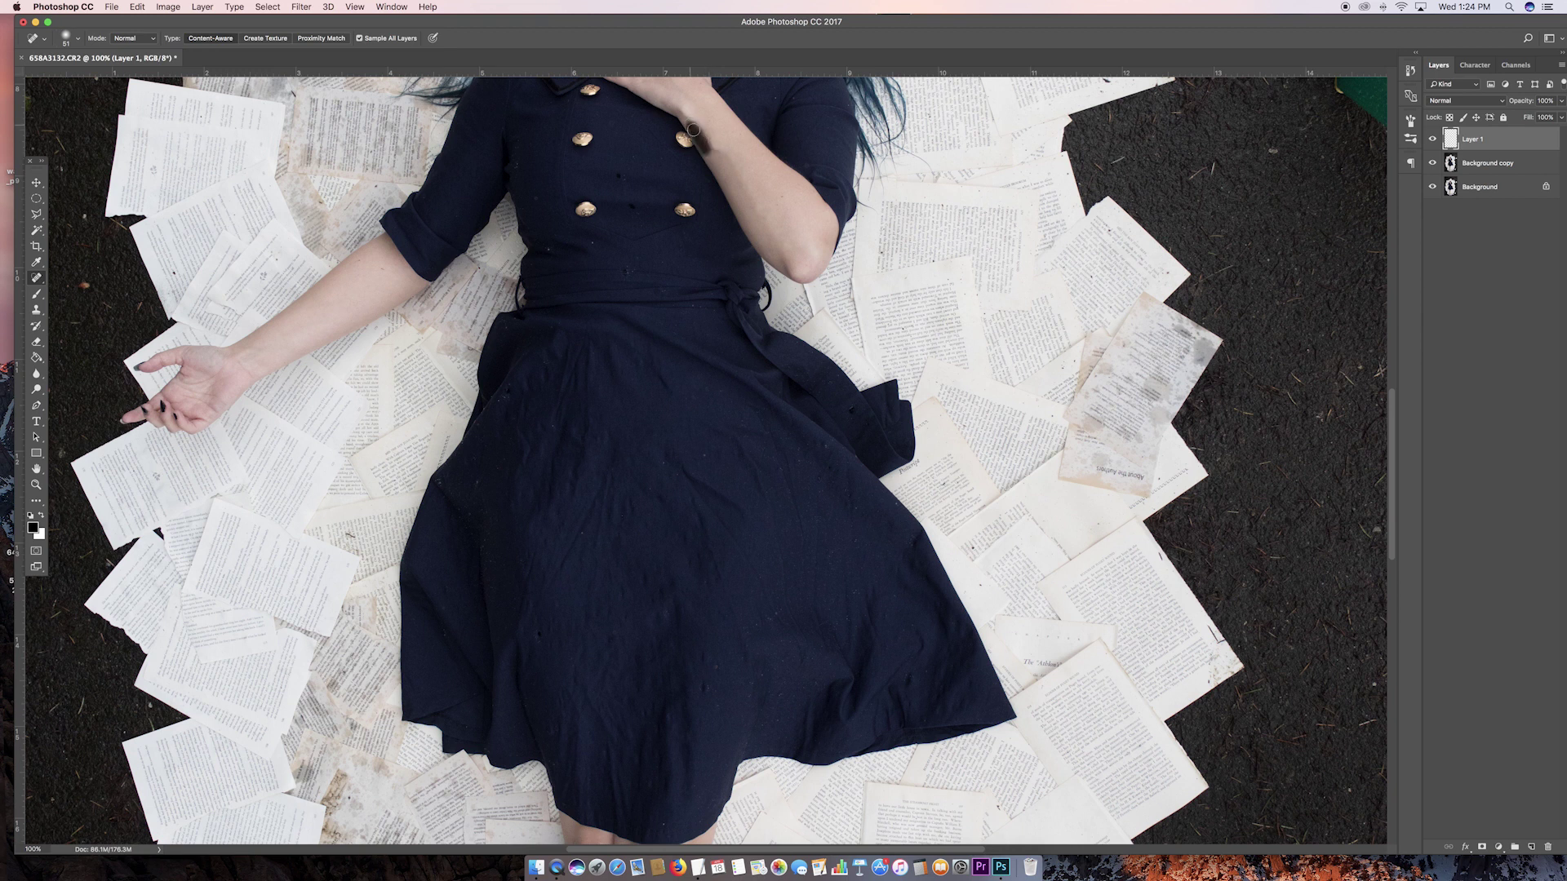
click(696, 140)
click(695, 137)
mouse_move(709, 156)
mouse_down()
mouse_move(690, 118)
mouse_move(725, 180)
mouse_up()
scroll(757, 188, down, 1)
scroll(758, 186, up, 3)
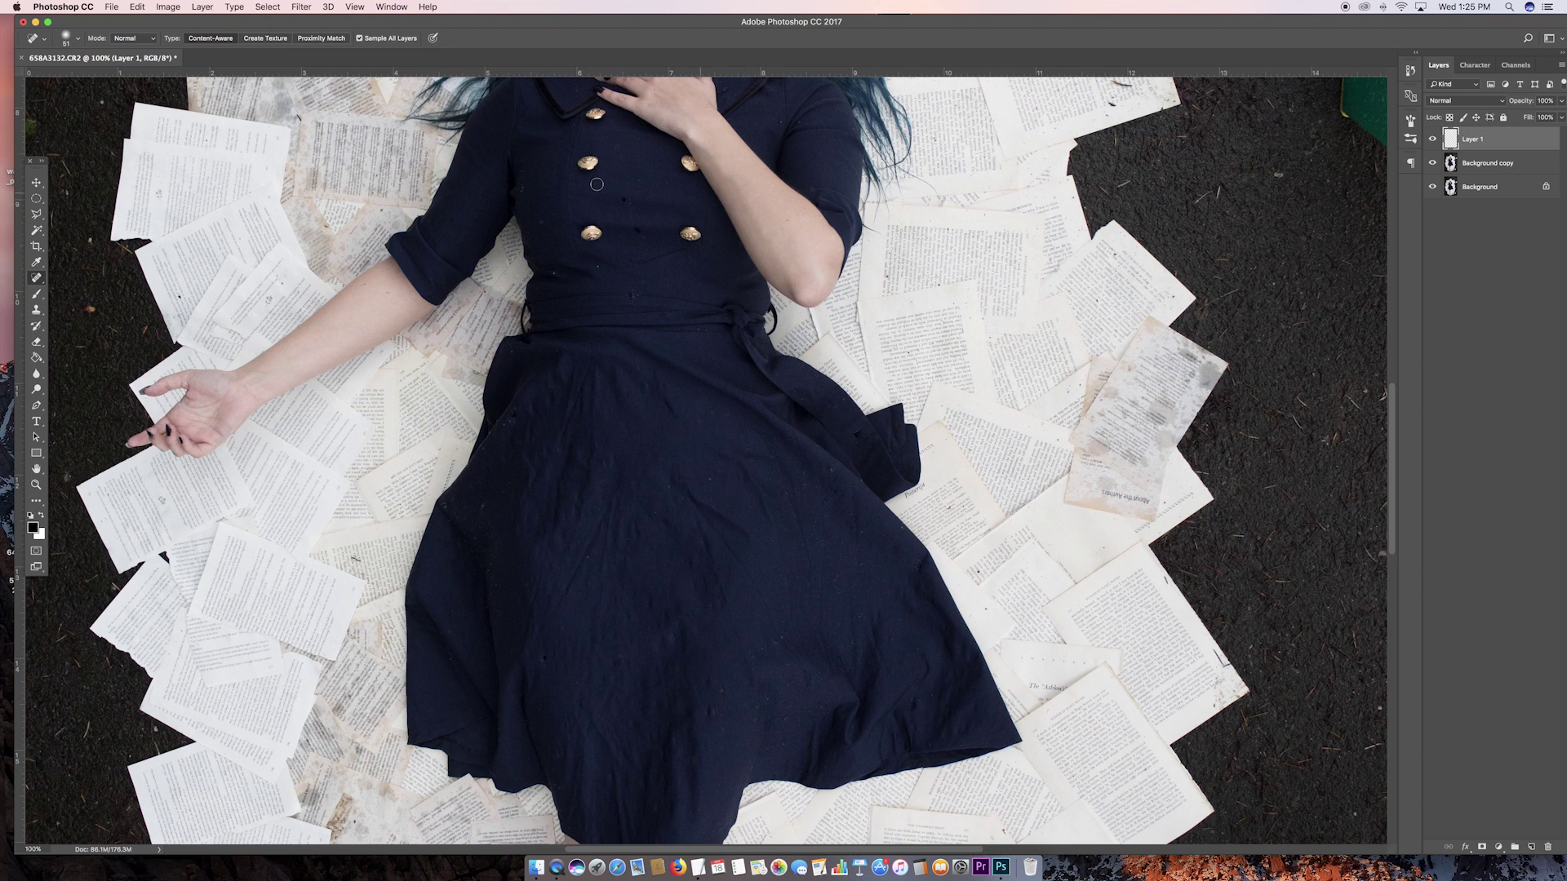
Compare the forearm before and after the healing by repeatedly hiding and showing Layer 1.
key(v)
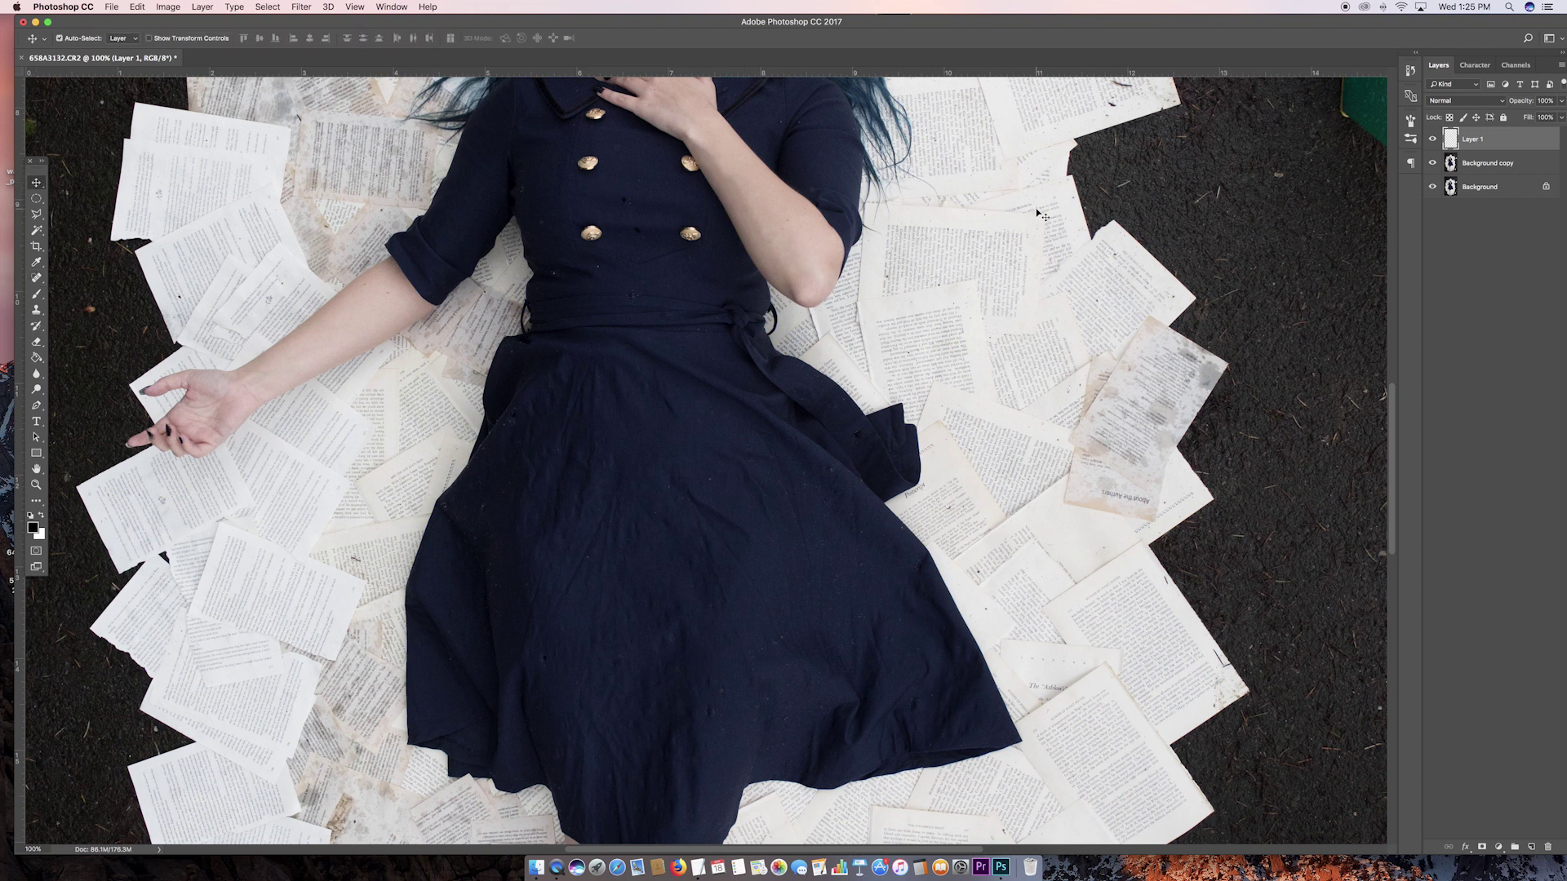
key(super+minus)
key(super+minus)
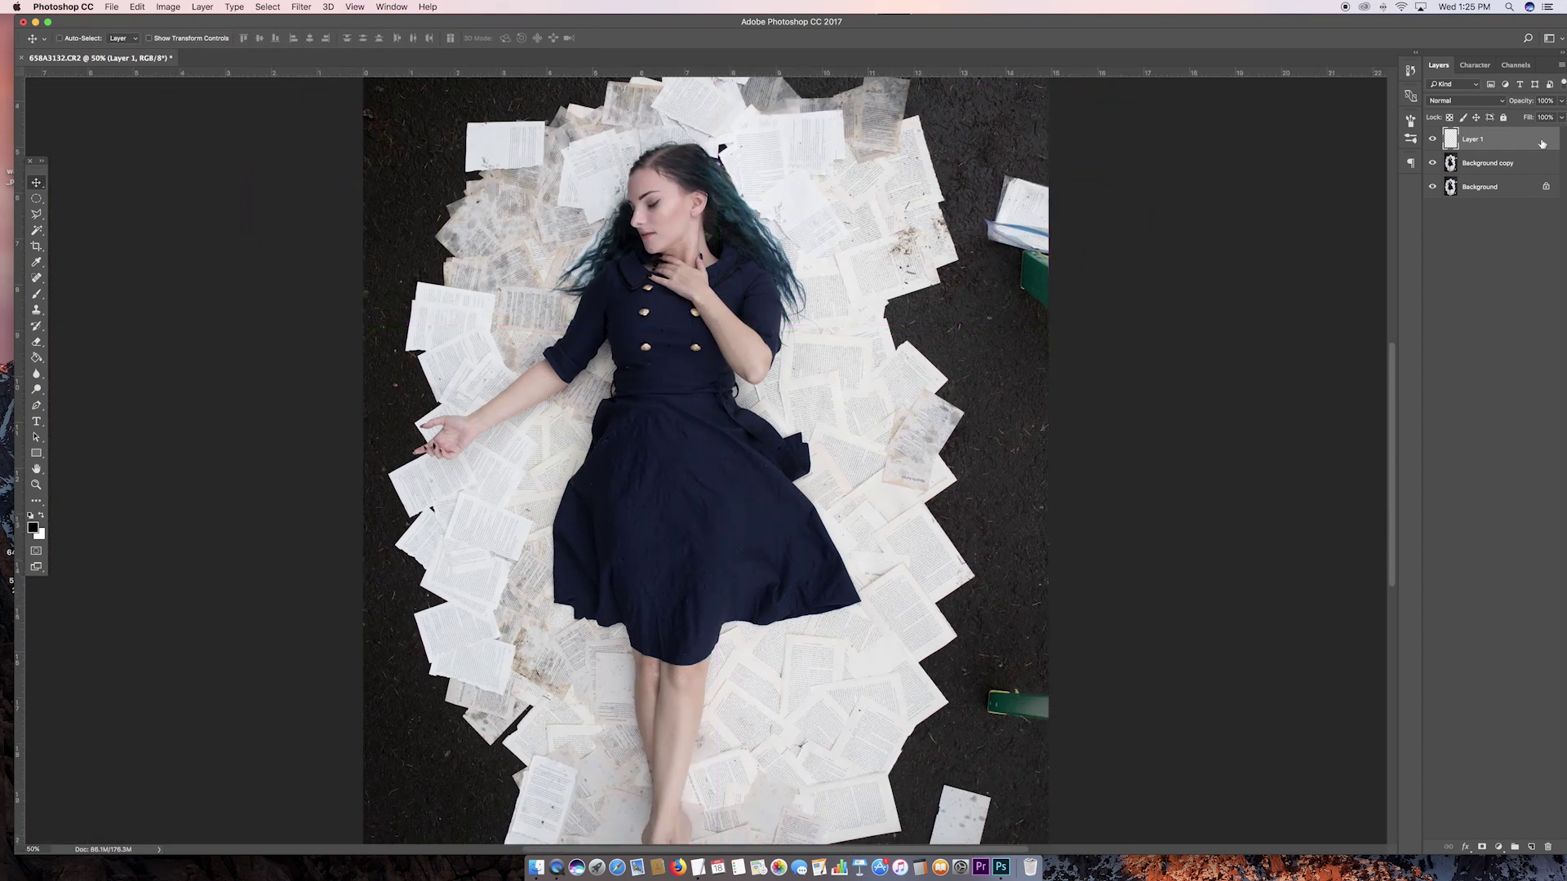
click(1434, 141)
click(1434, 140)
click(1434, 141)
click(1434, 141)
click(1434, 140)
click(1434, 141)
click(1434, 140)
click(1434, 141)
click(1434, 140)
click(1434, 141)
click(1434, 141)
click(1433, 140)
Create a new blank layer above Layer 1 with Normal mode and 100% opacity.
click(202, 7)
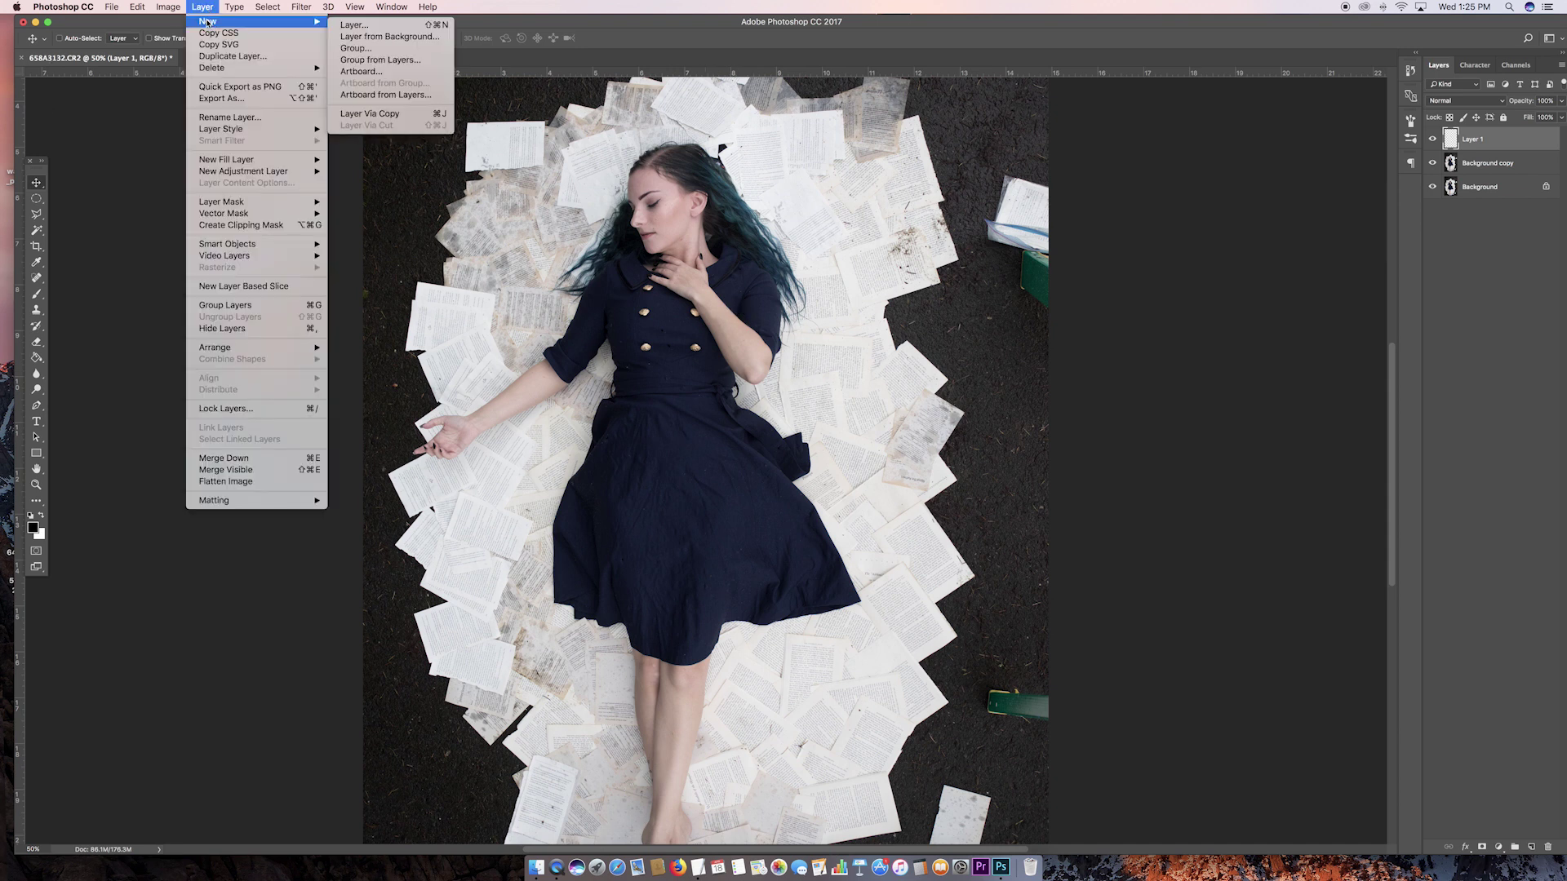
mouse_move(208, 24)
click(354, 24)
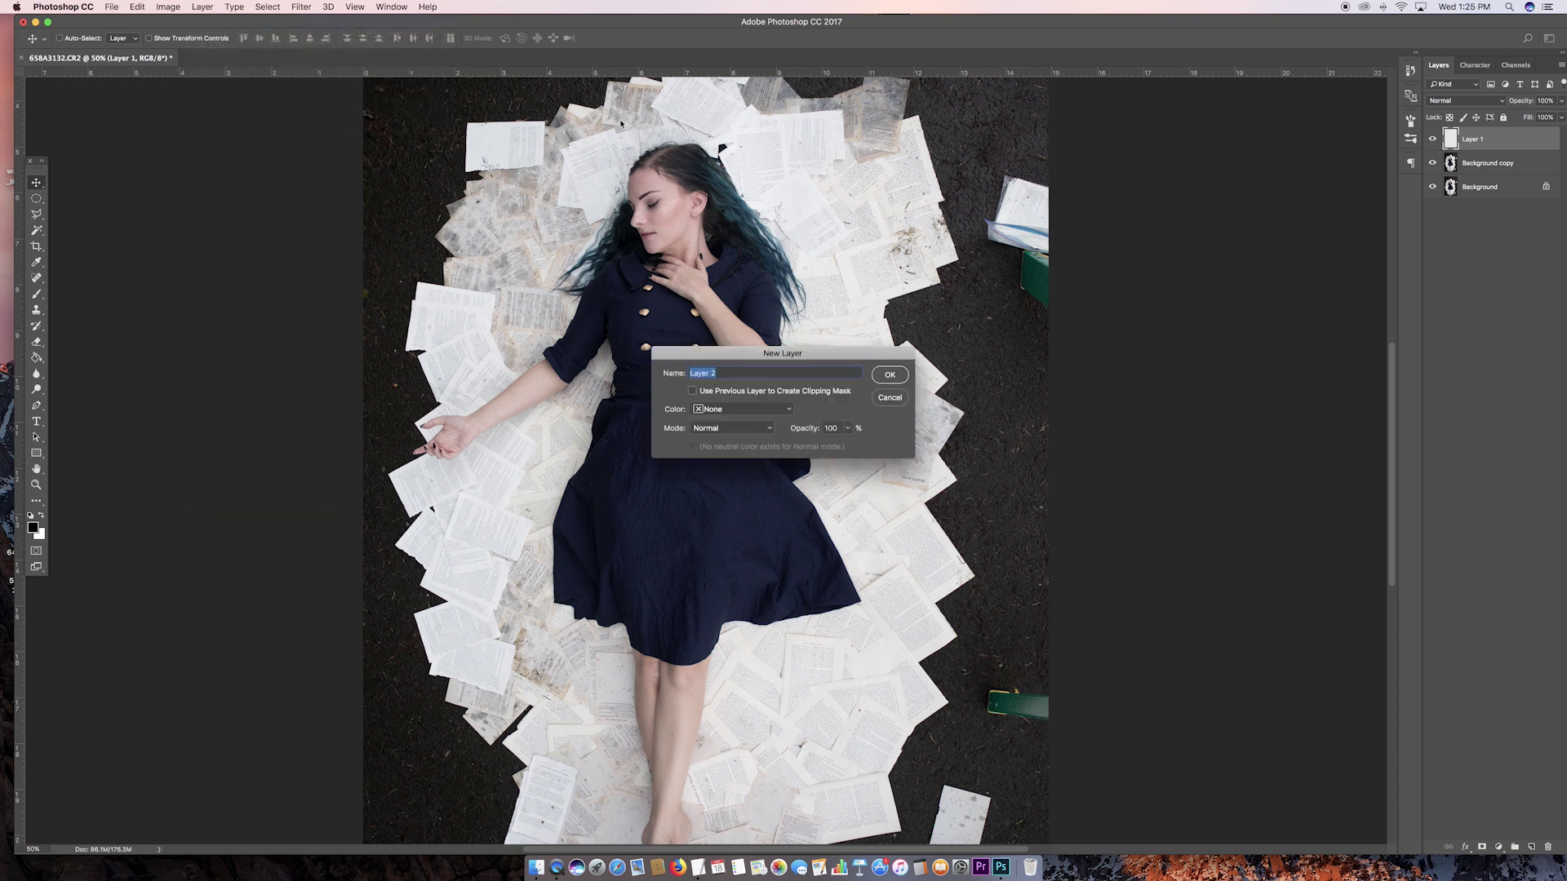
click(890, 375)
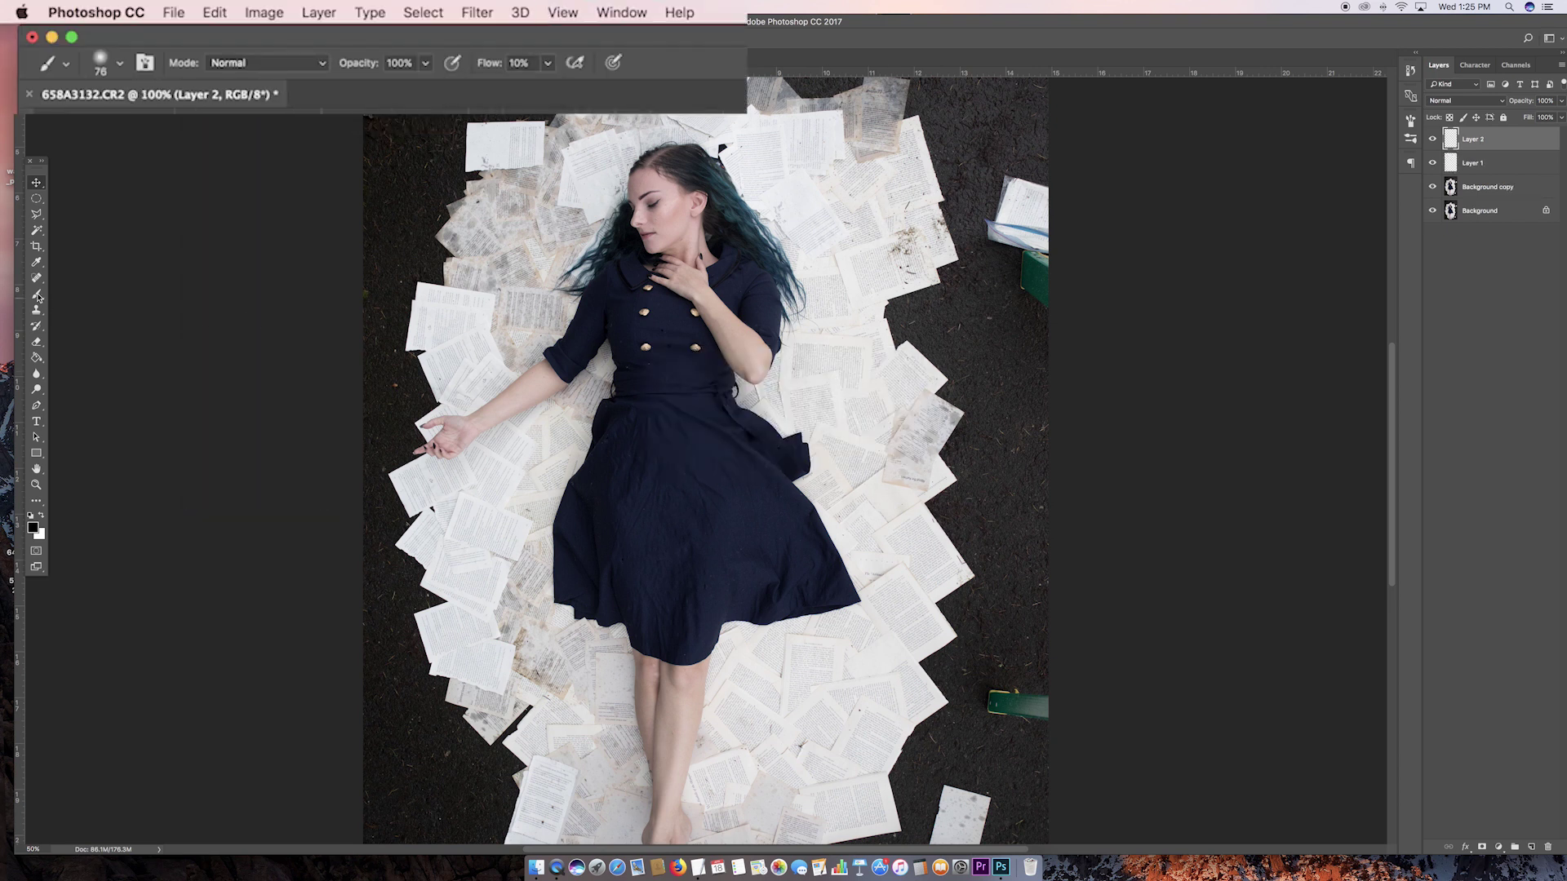
Paint sampled skin tones over the healed forearm on the new layer with a soft 87 px Brush at 10% flow.
click(123, 73)
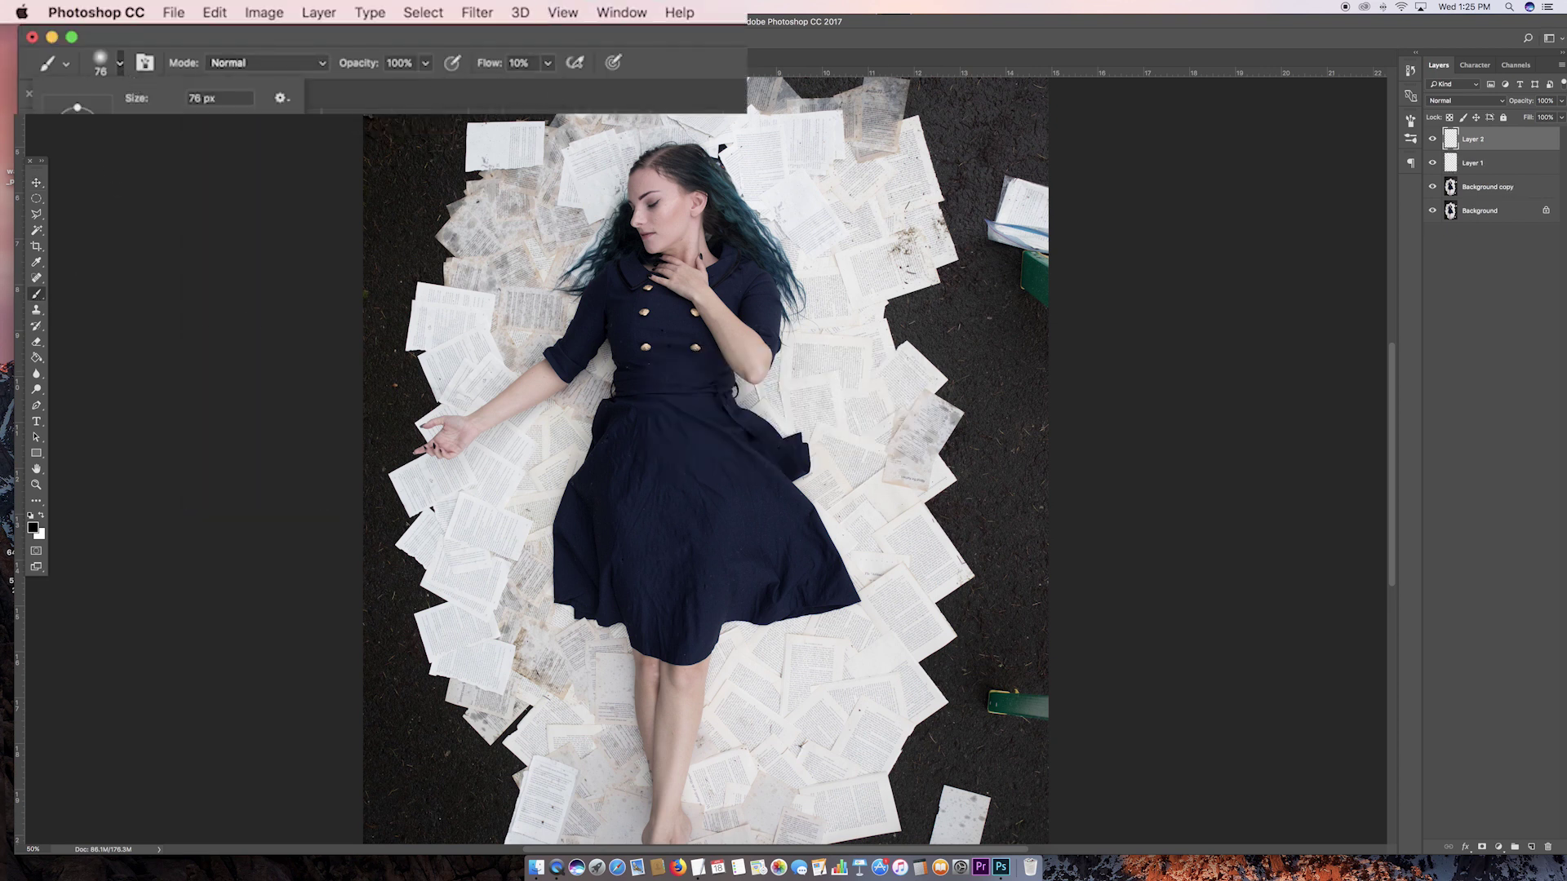
key(Return)
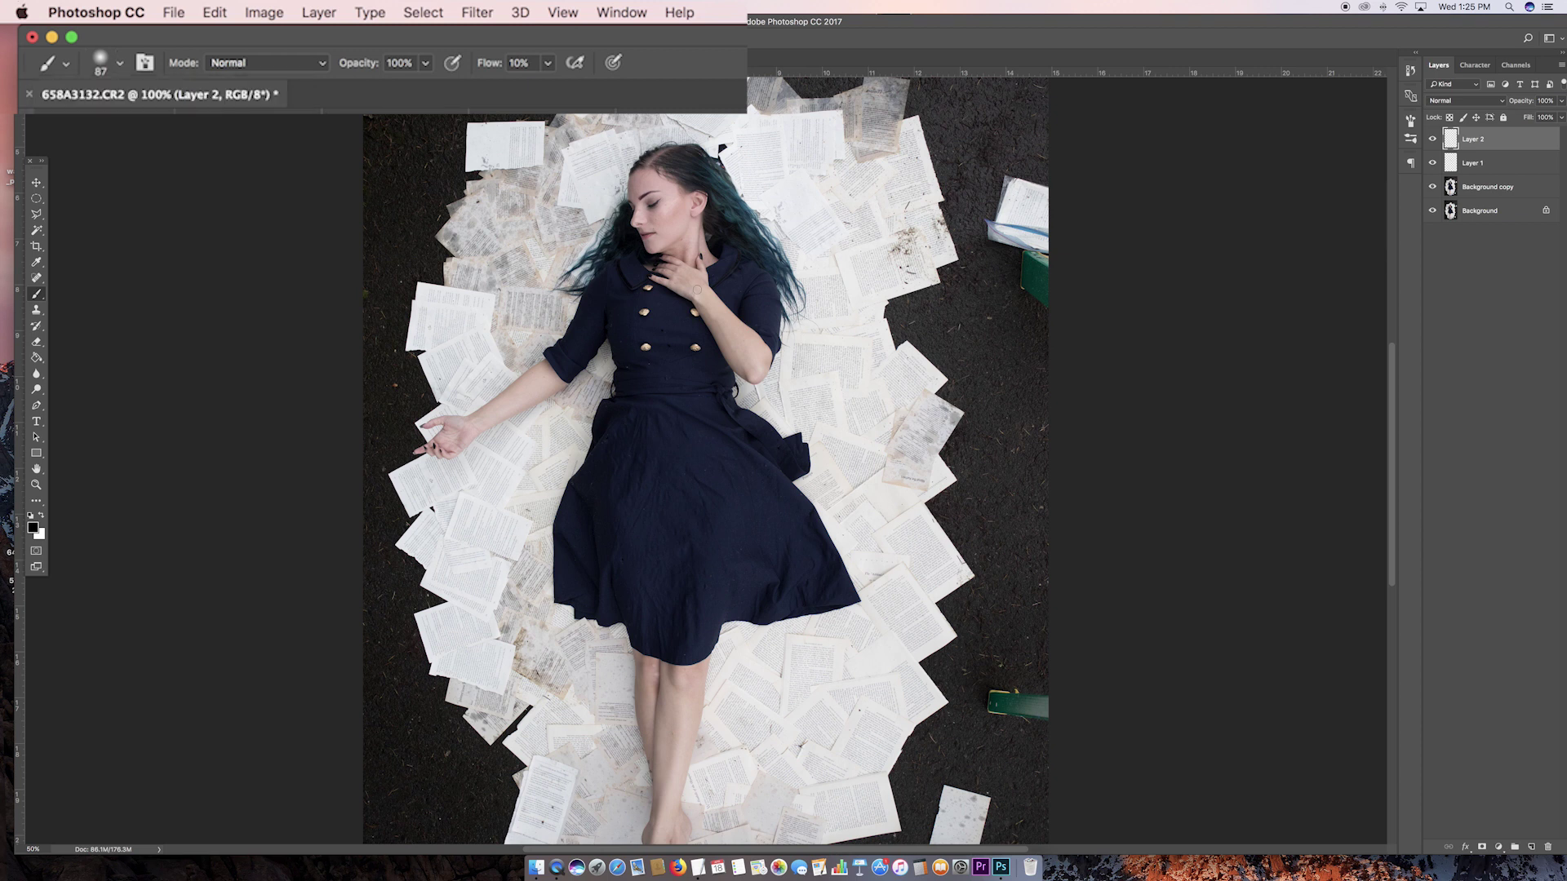
key(super+plus)
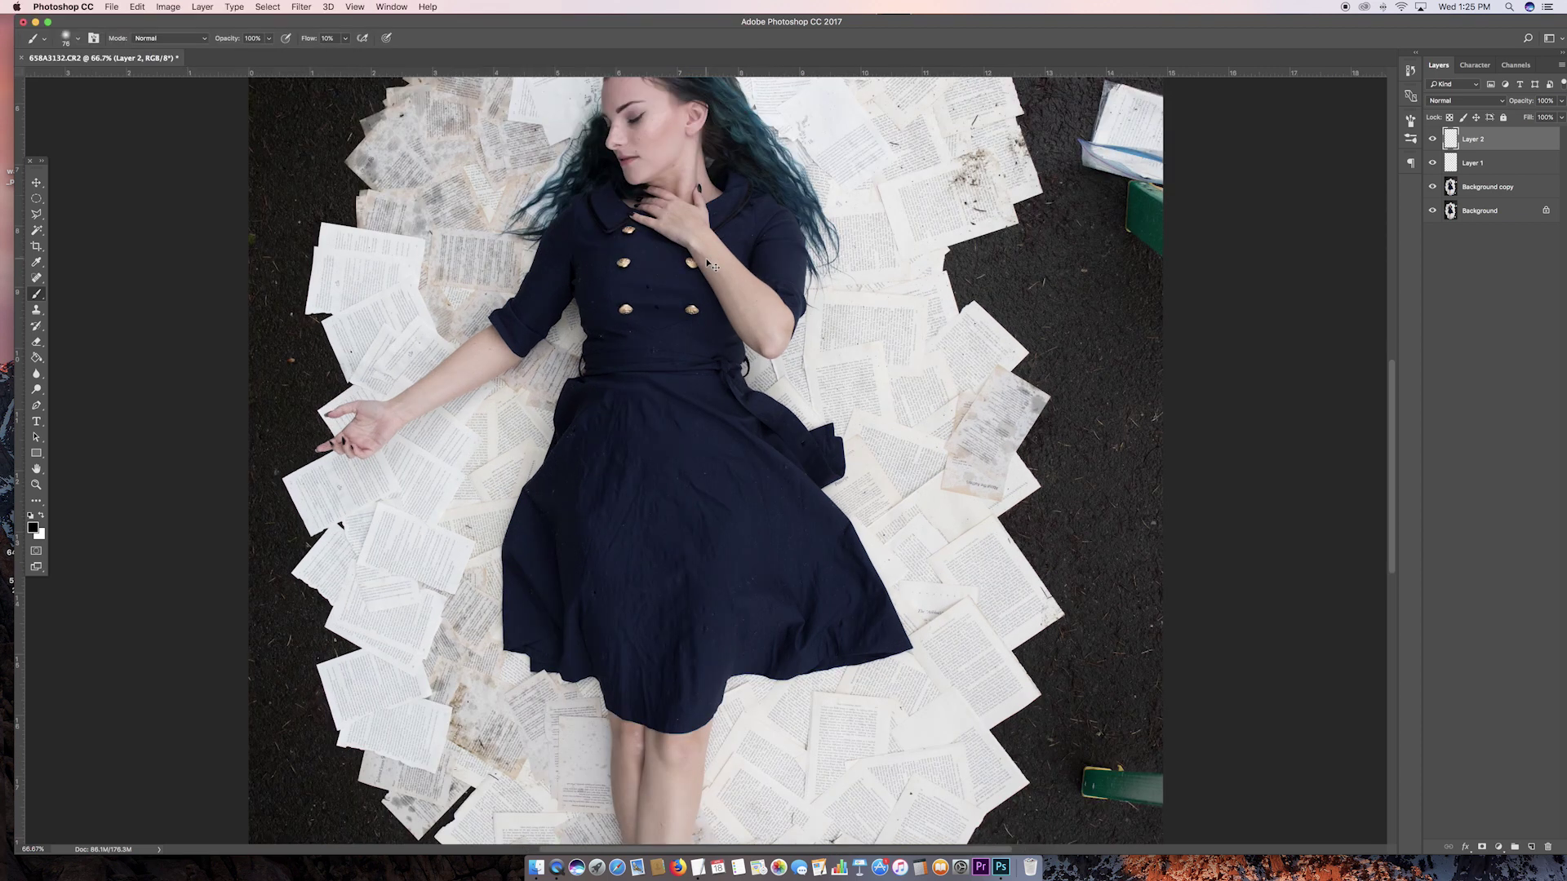
key(super+plus)
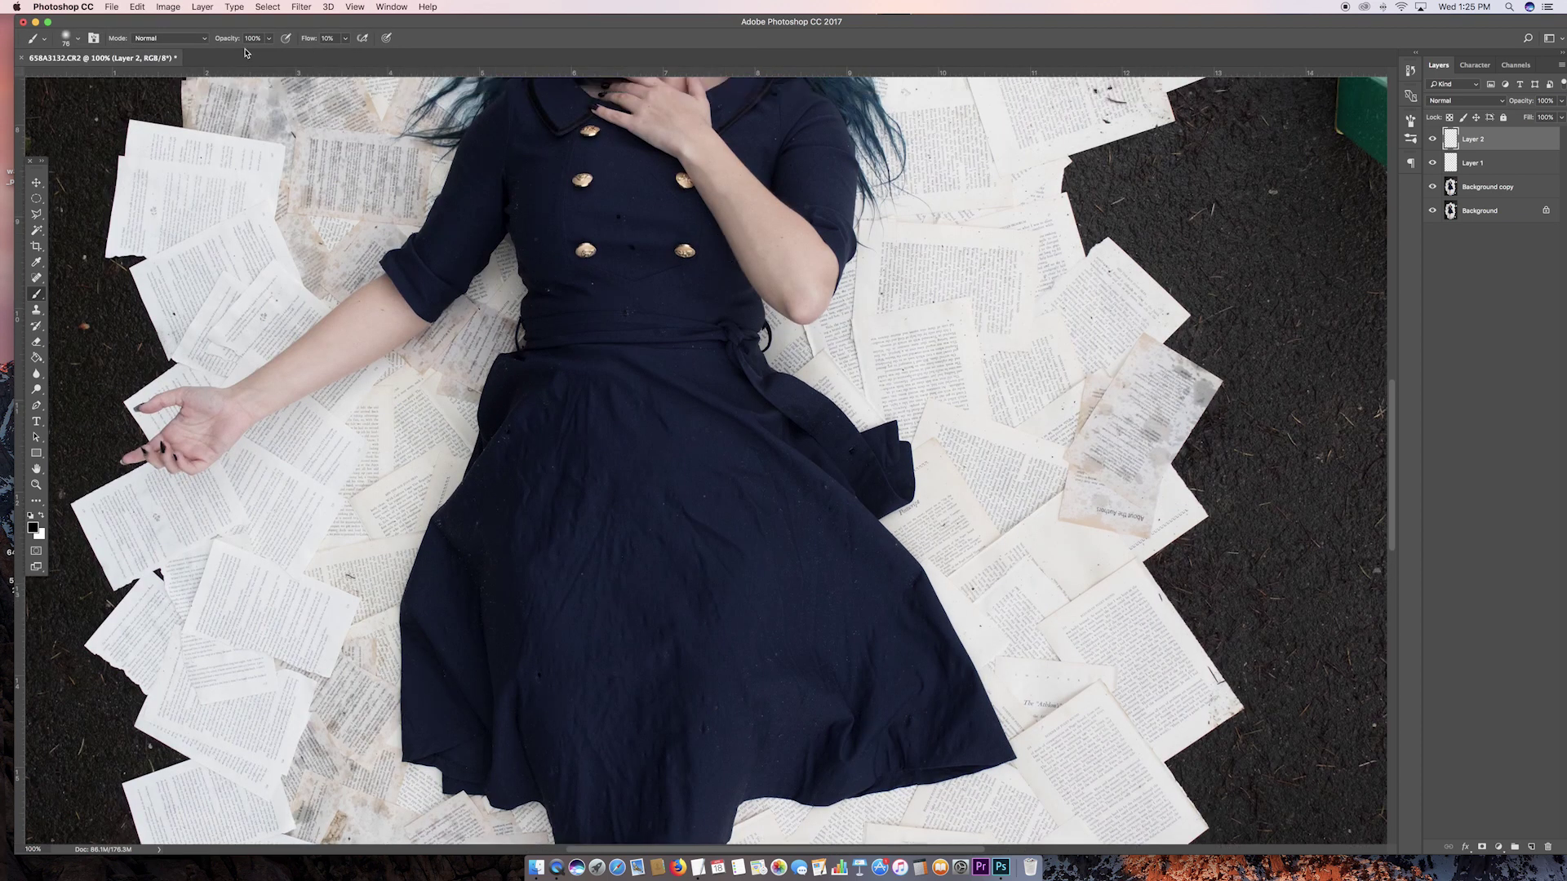
click(78, 39)
click(116, 76)
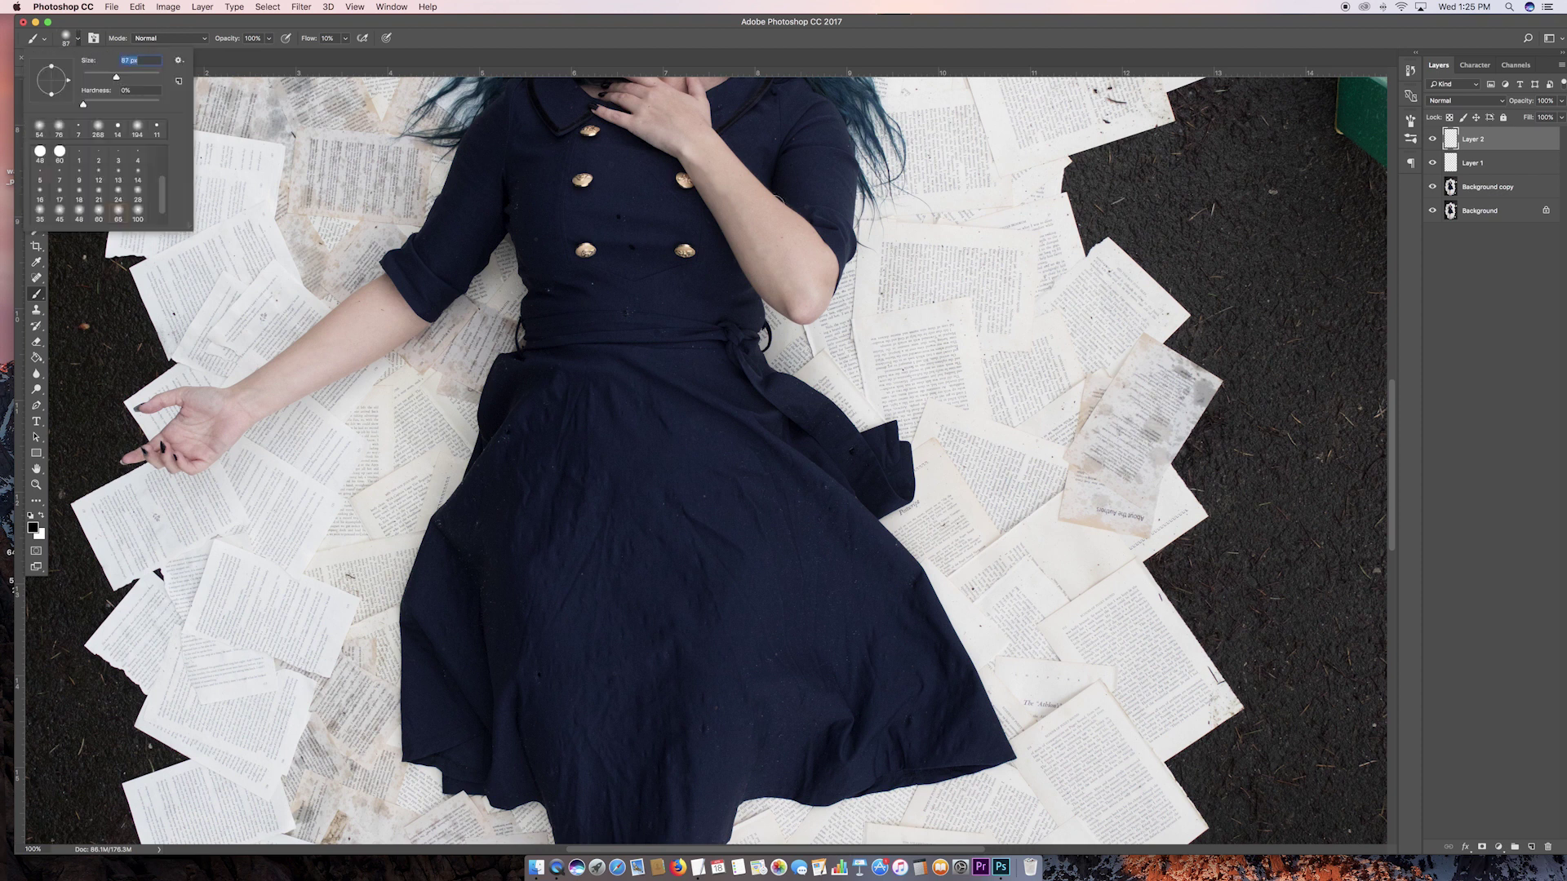
alt+click(693, 155)
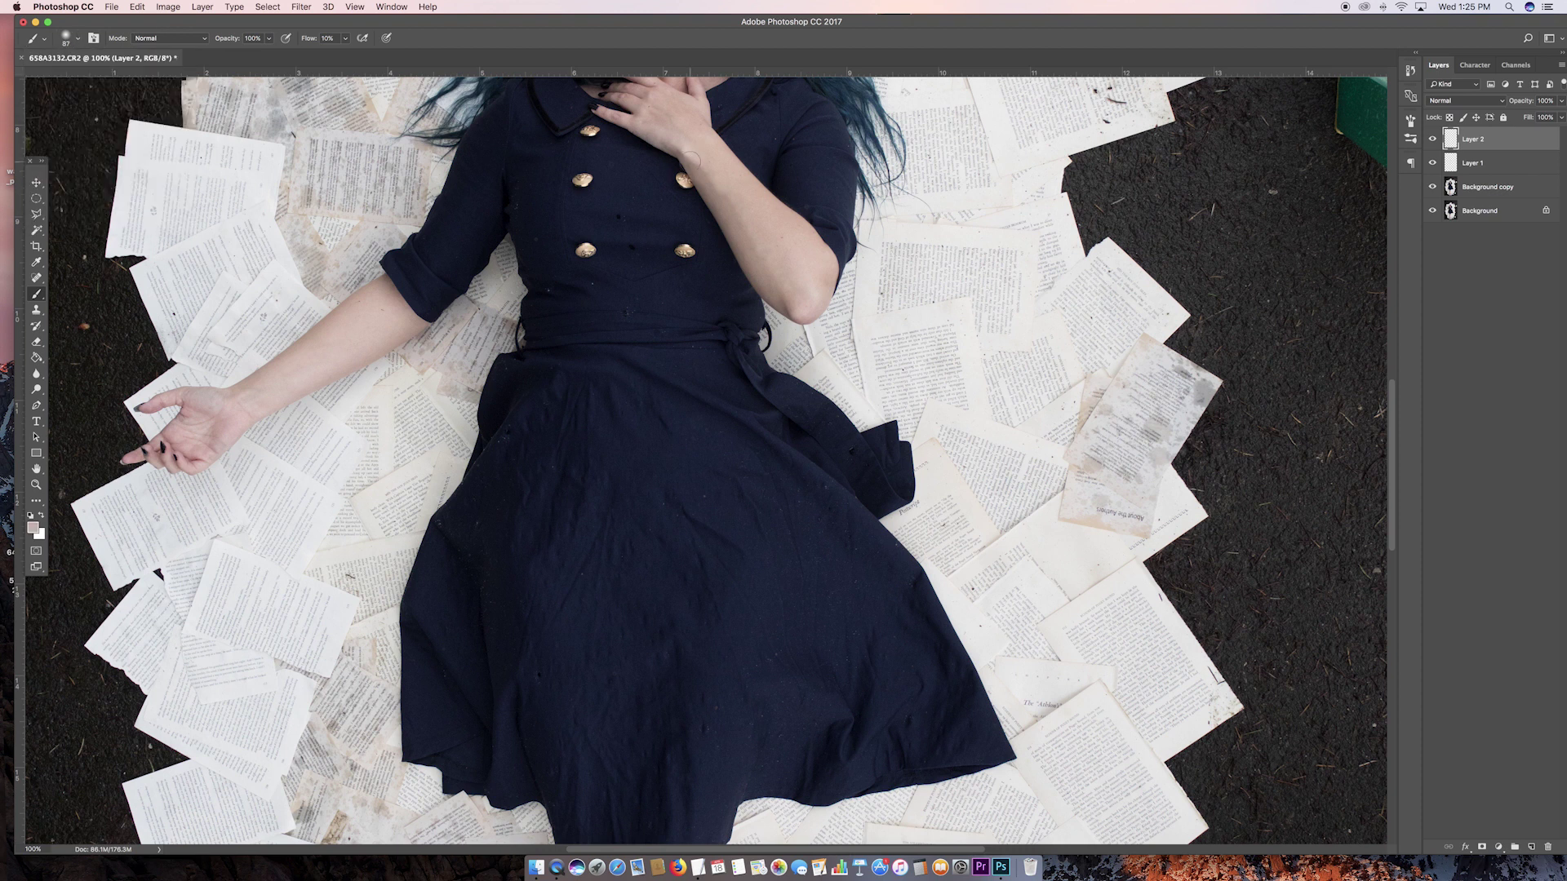
alt+click(707, 176)
alt+click(705, 142)
Compare the forearm with and without the painted skin tones by hiding and showing Layer 2.
key(super+minus)
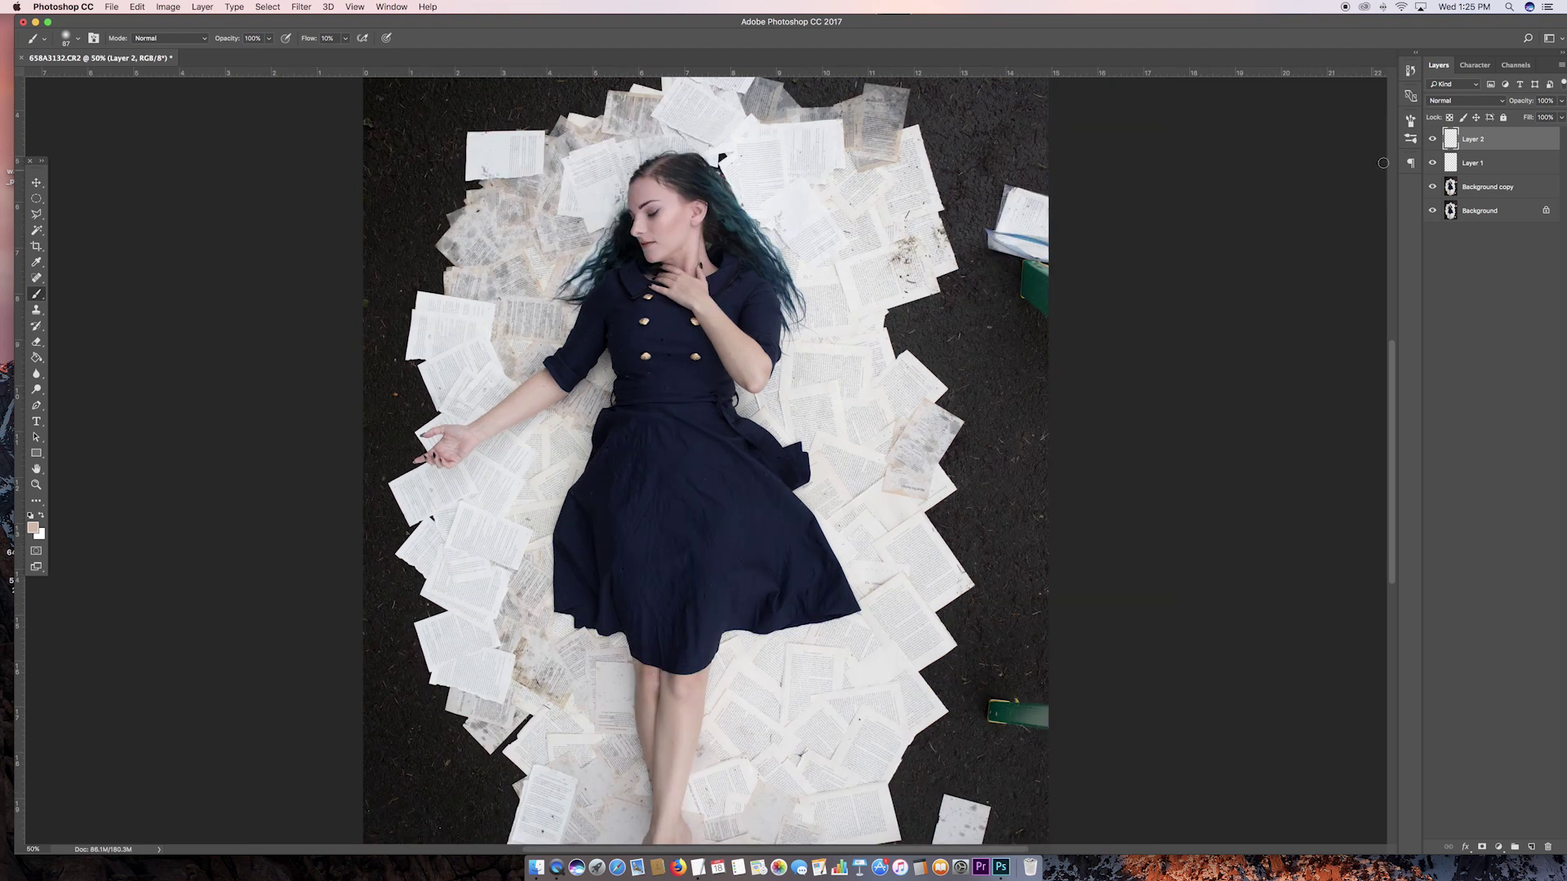
click(1433, 140)
click(1433, 140)
On Layer 1, remove the white papers and green box from the ground at the photo's upper right with an enlarged Spot Healing Brush.
click(36, 277)
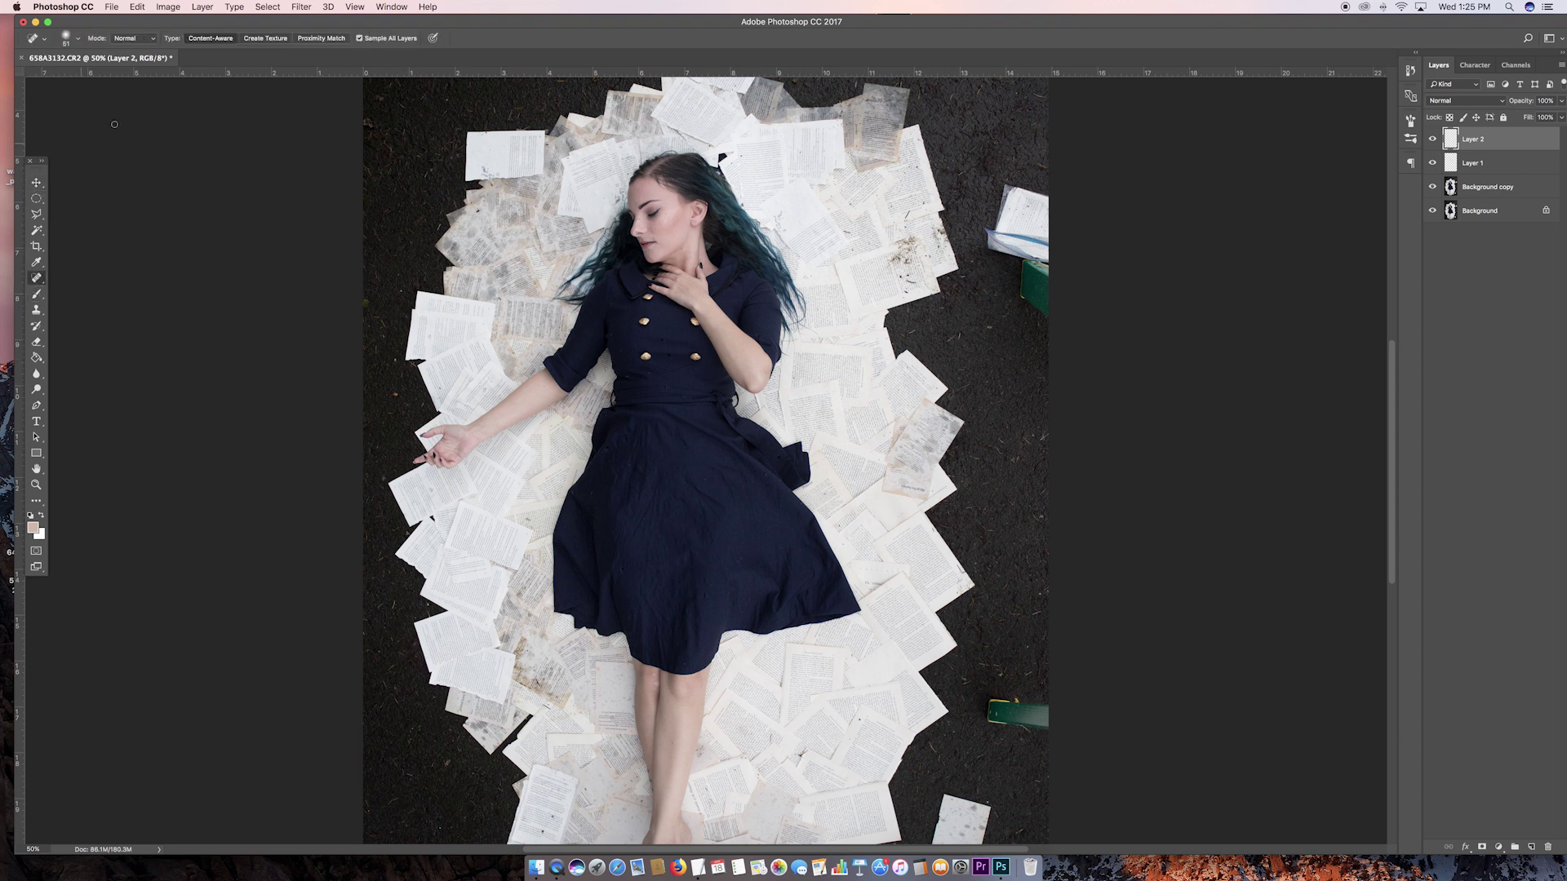
click(78, 38)
drag(114, 72, 120, 72)
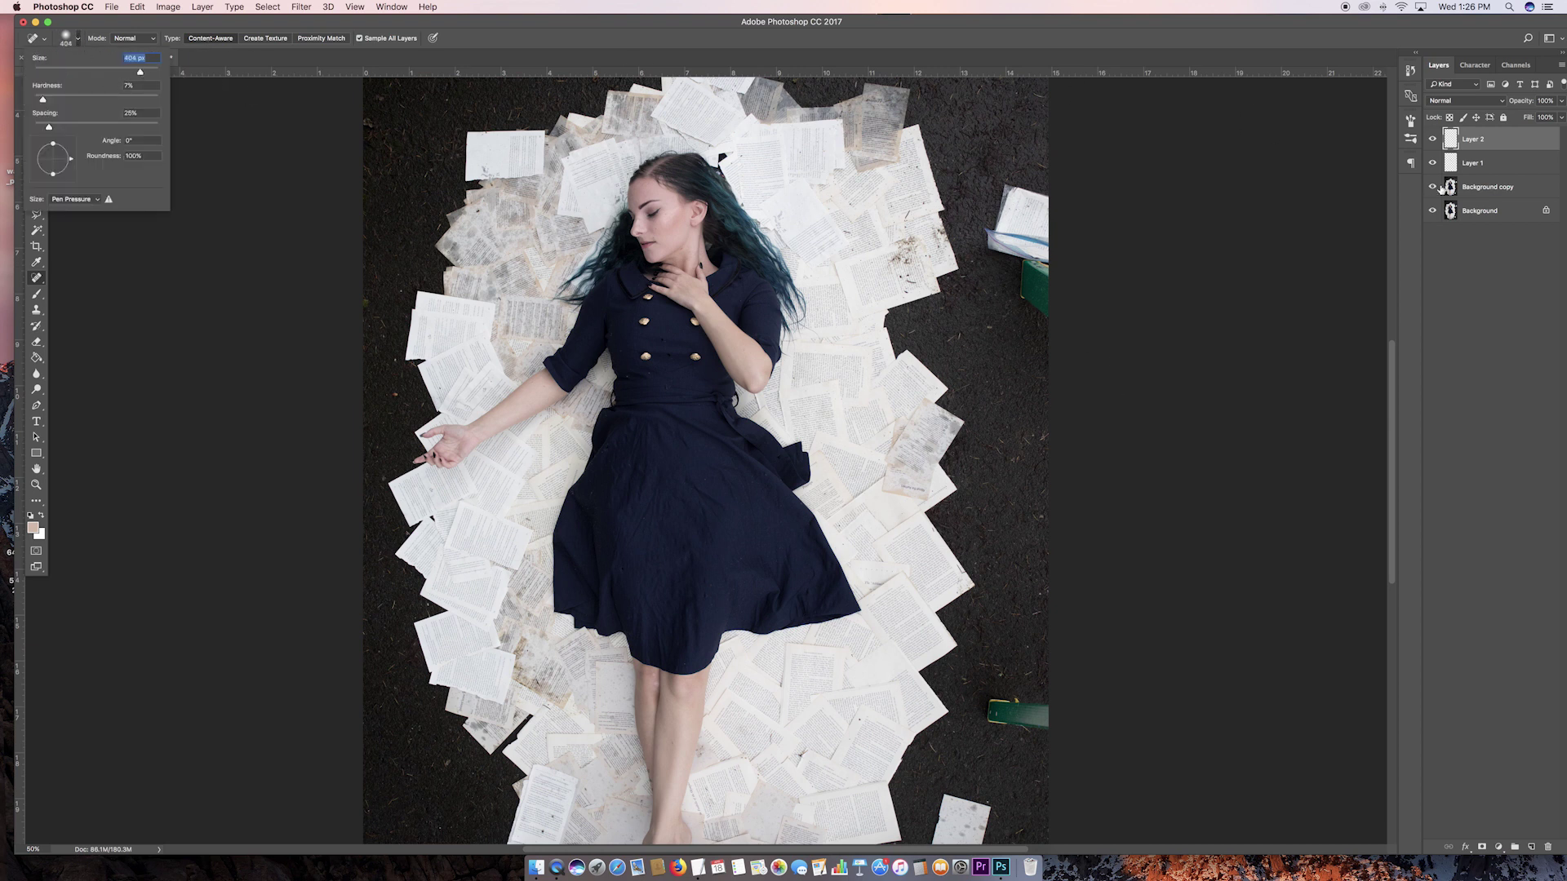
click(1479, 164)
mouse_move(992, 225)
mouse_down()
mouse_move(1020, 216)
mouse_move(1037, 318)
mouse_up()
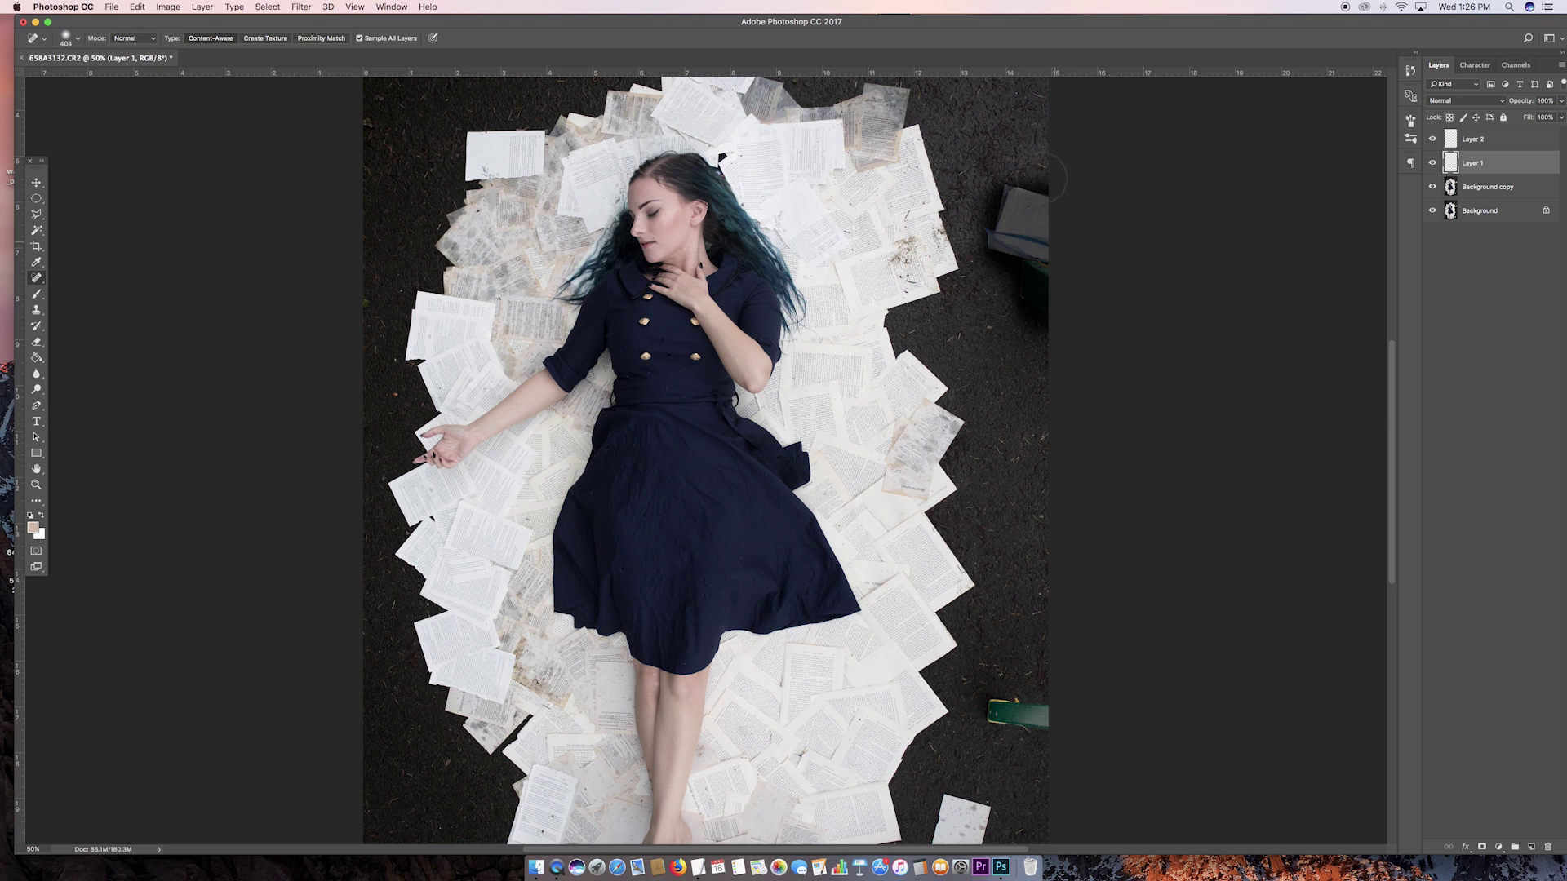
click(1012, 191)
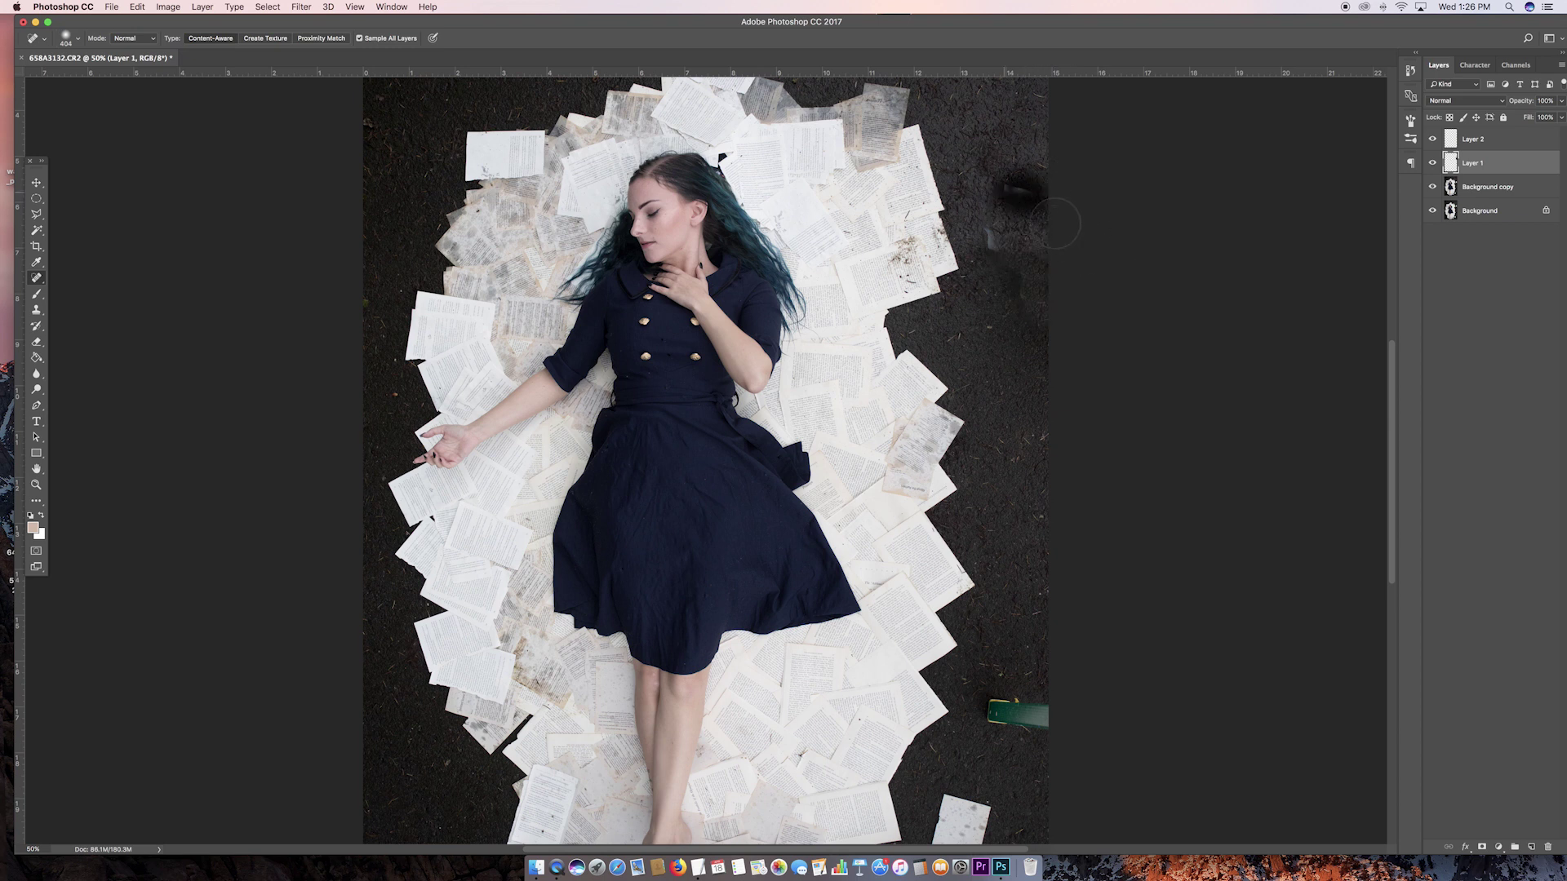
click(1009, 181)
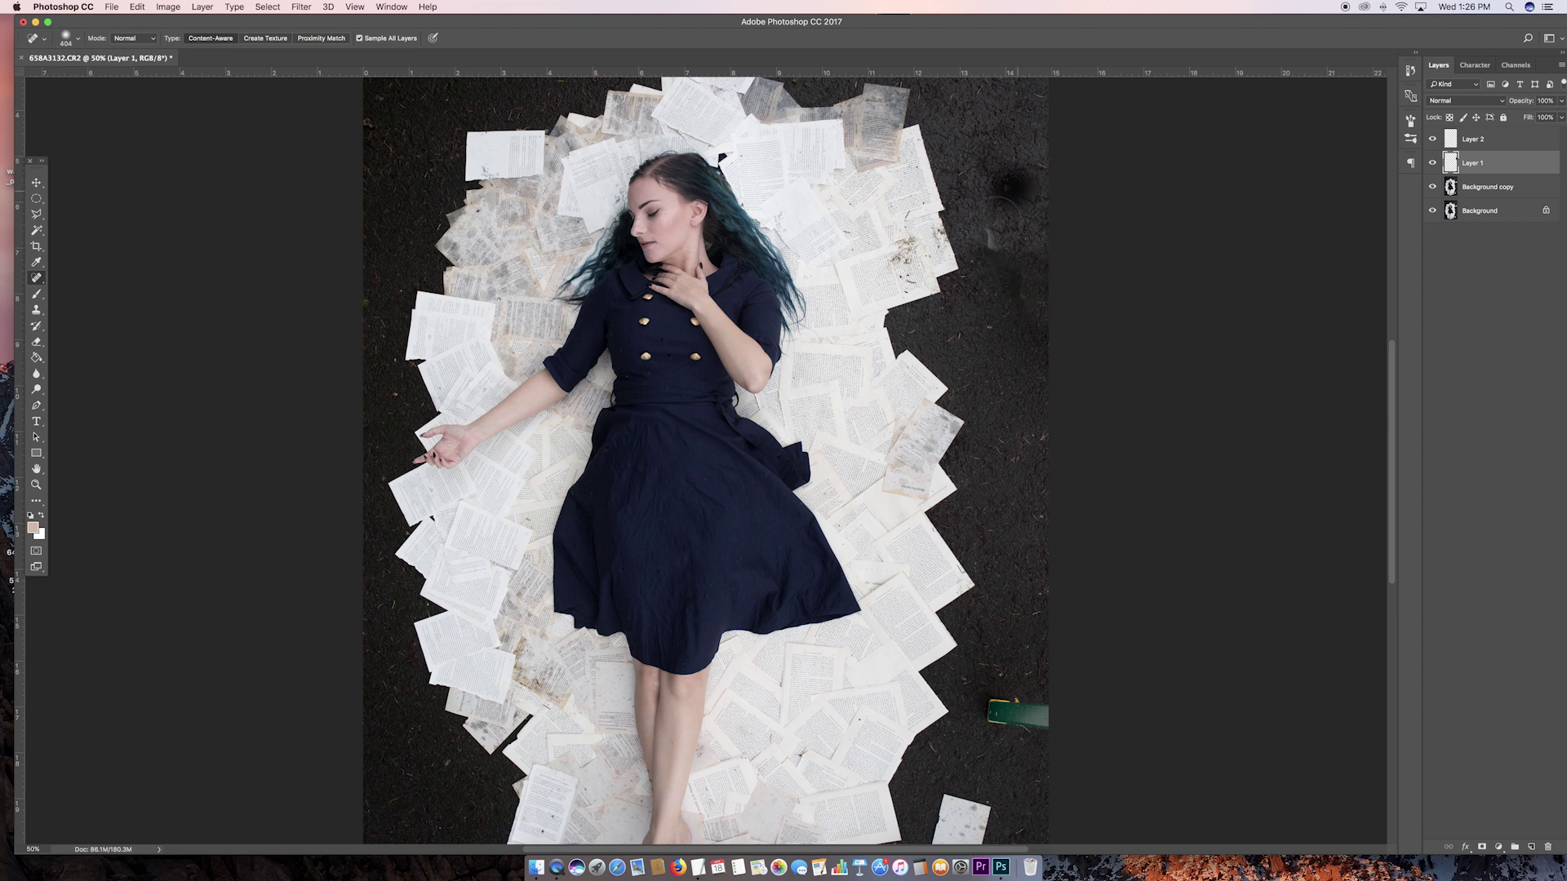
mouse_move(1027, 295)
mouse_down()
mouse_move(1008, 256)
mouse_move(1019, 282)
mouse_move(1043, 262)
mouse_move(1044, 302)
mouse_up()
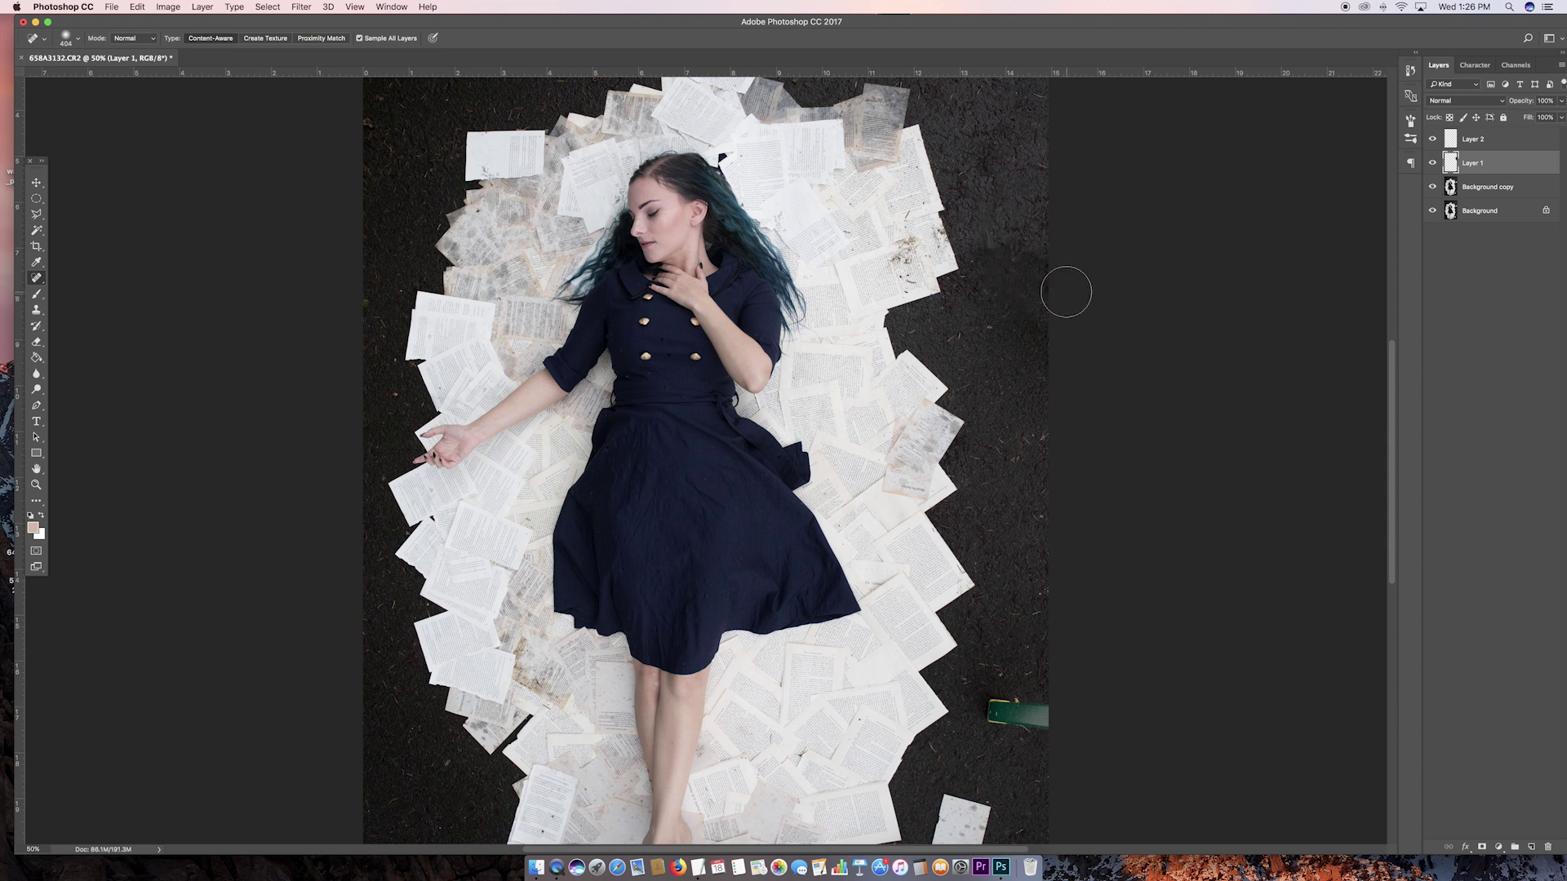
drag(1005, 222, 1019, 271)
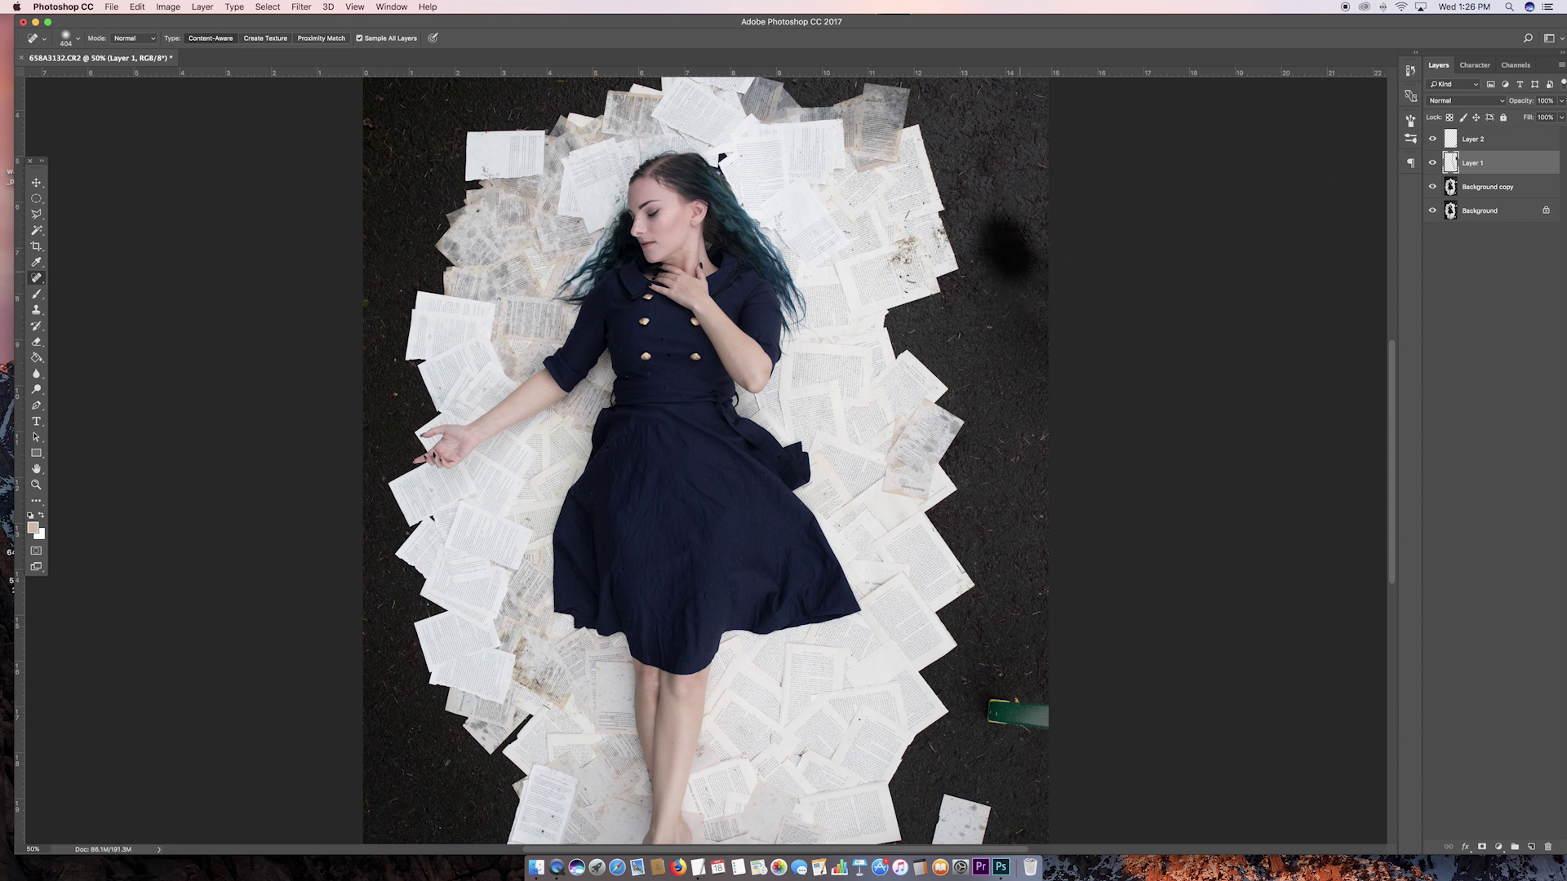
Heal away the green object and the stray page on the dark ground at the photo's lower right.
mouse_move(1001, 728)
mouse_down()
mouse_move(1074, 715)
mouse_move(994, 716)
mouse_up()
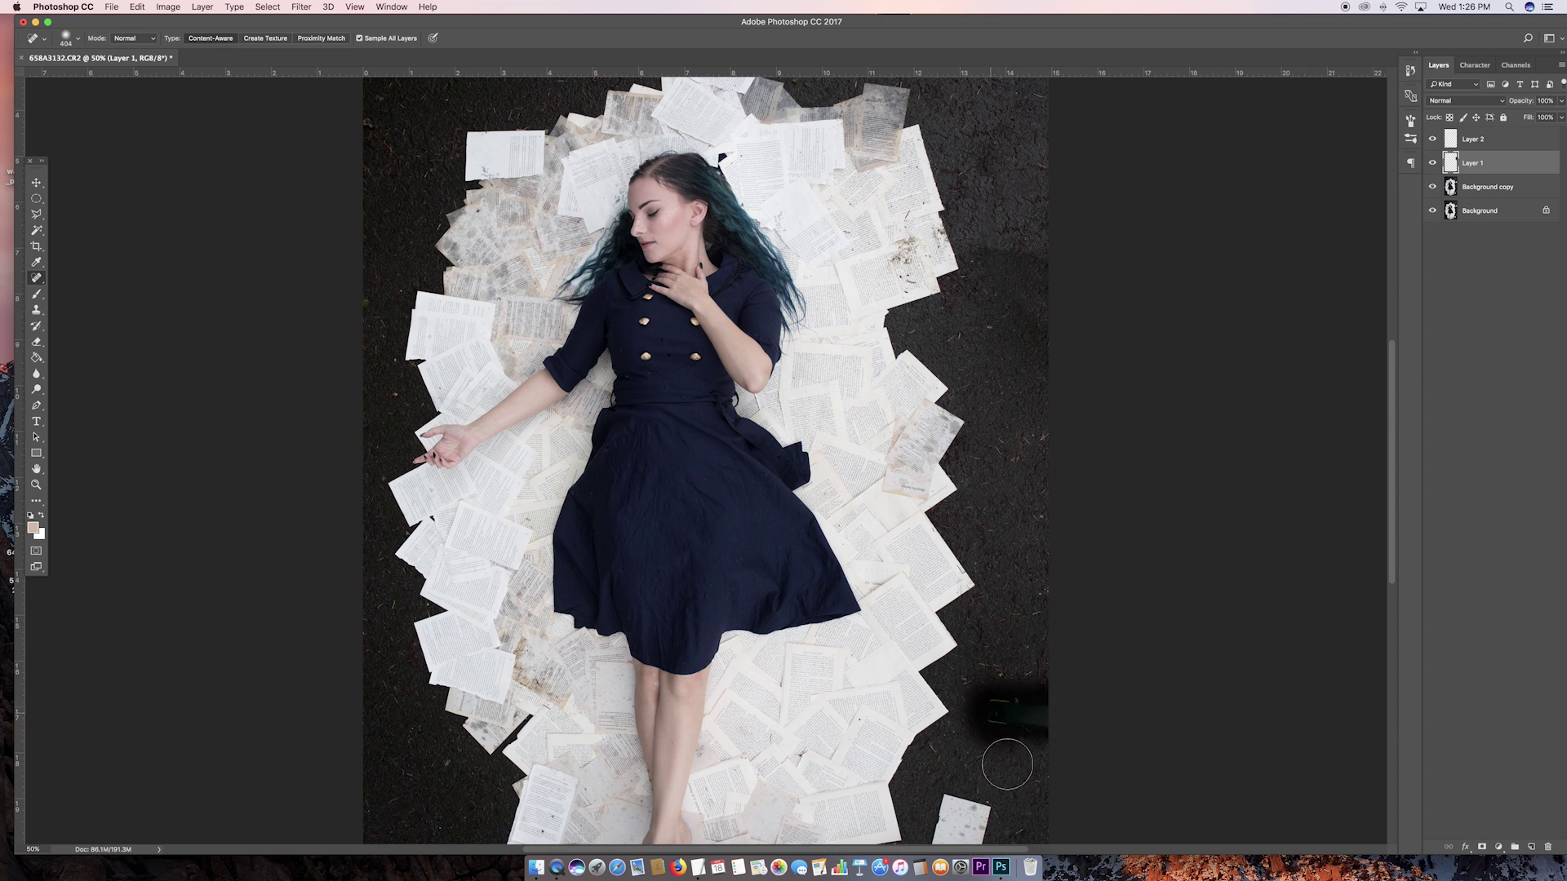
scroll(1007, 764, down, 3)
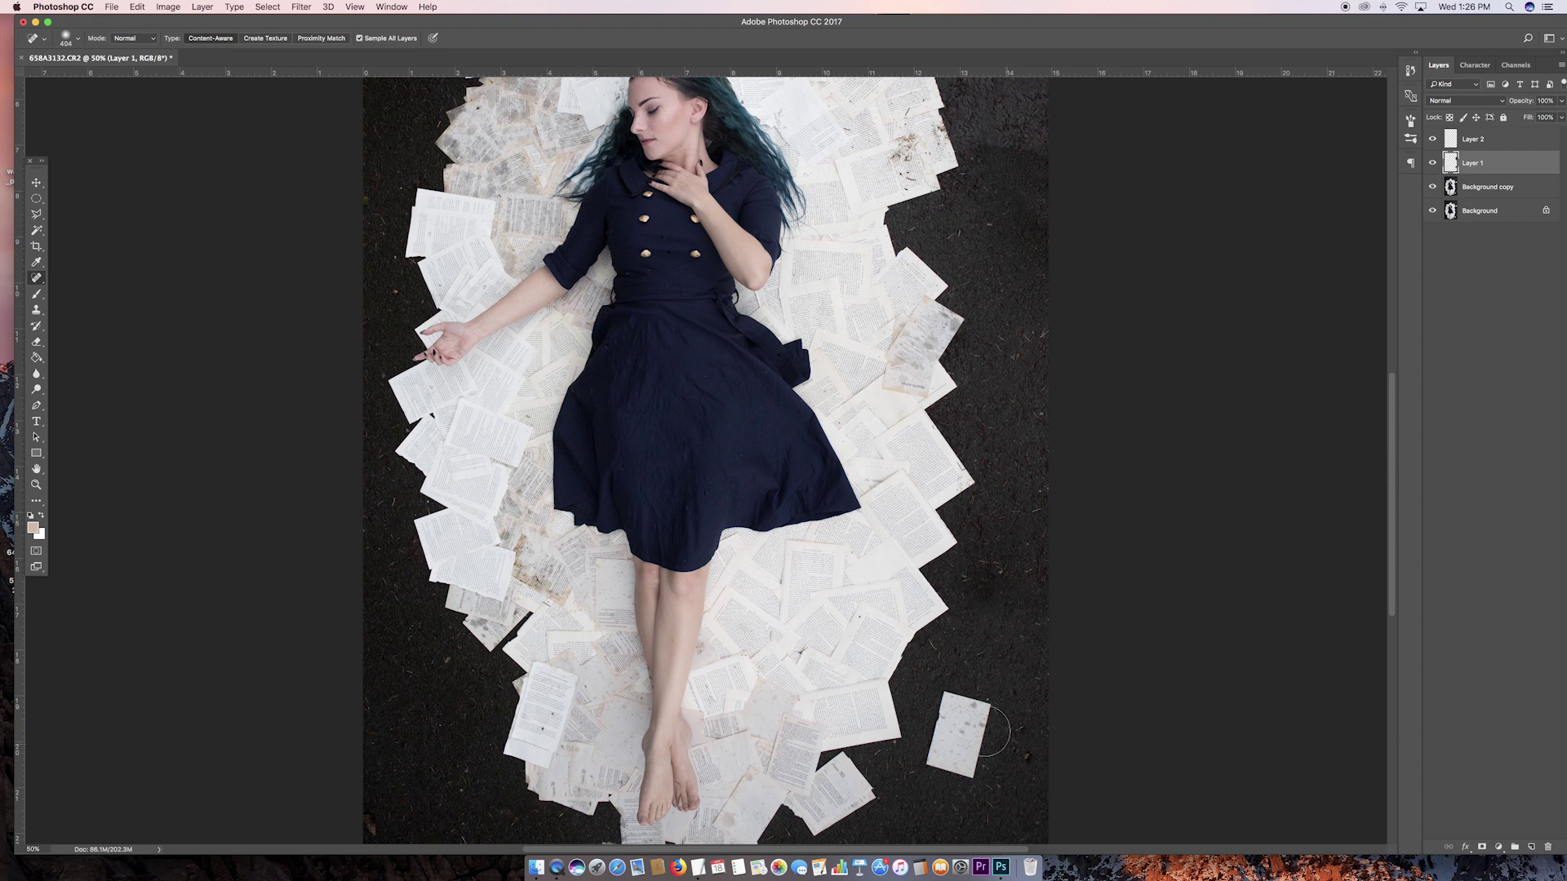
mouse_move(926, 681)
mouse_down()
mouse_move(933, 765)
mouse_move(955, 722)
mouse_move(962, 771)
mouse_move(991, 726)
mouse_up()
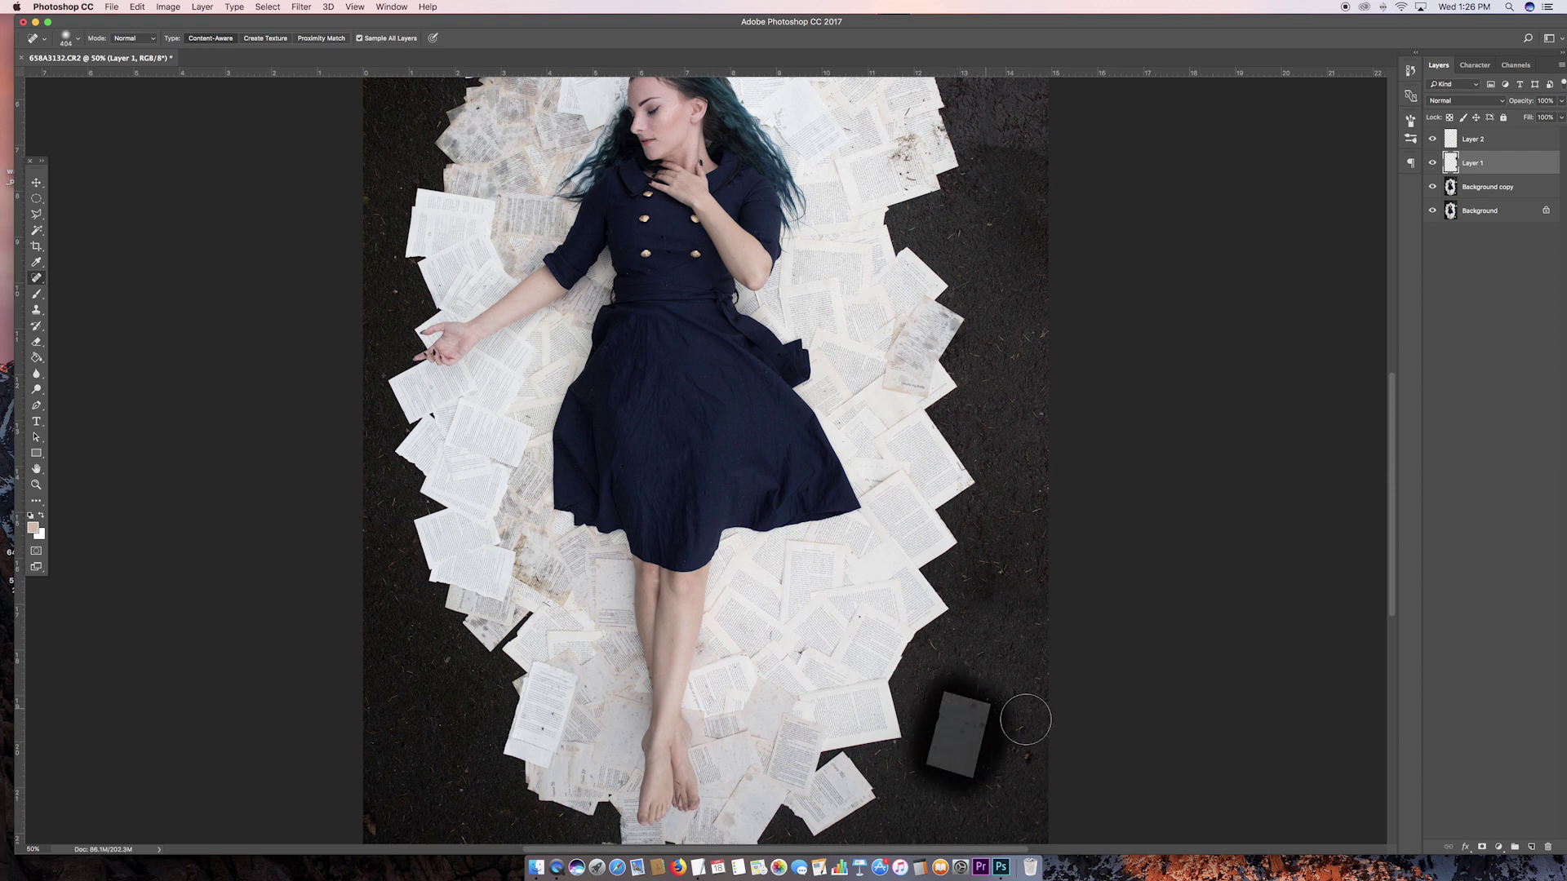
drag(957, 695, 976, 754)
scroll(1036, 686, up, 3)
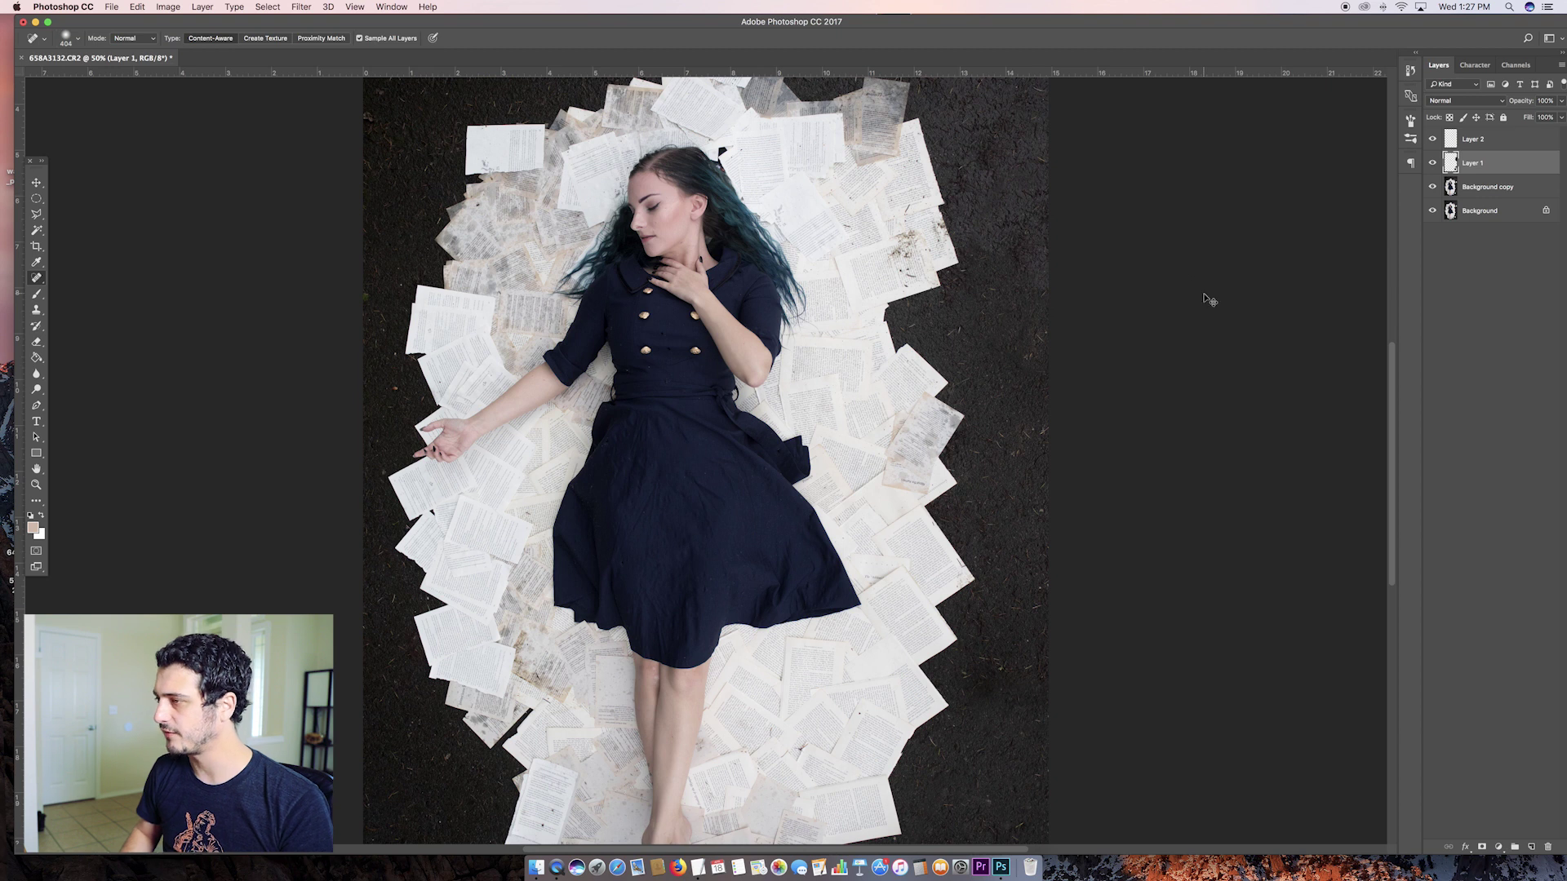
Compare the whole photo before and after the cleanup by toggling Layer 1's visibility.
key(super+minus)
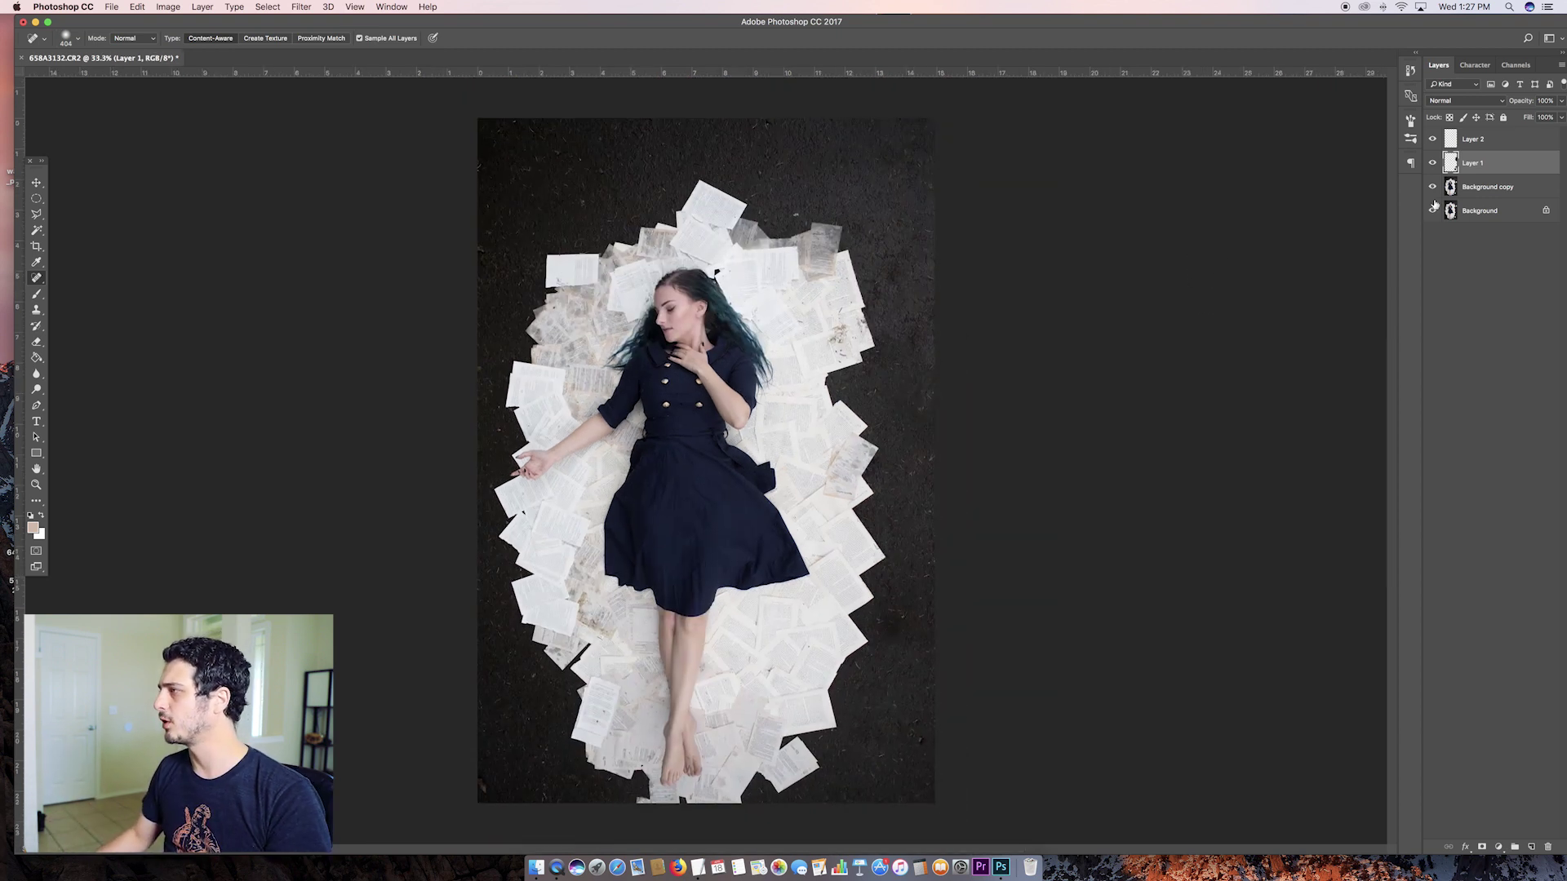
click(1432, 163)
click(1432, 164)
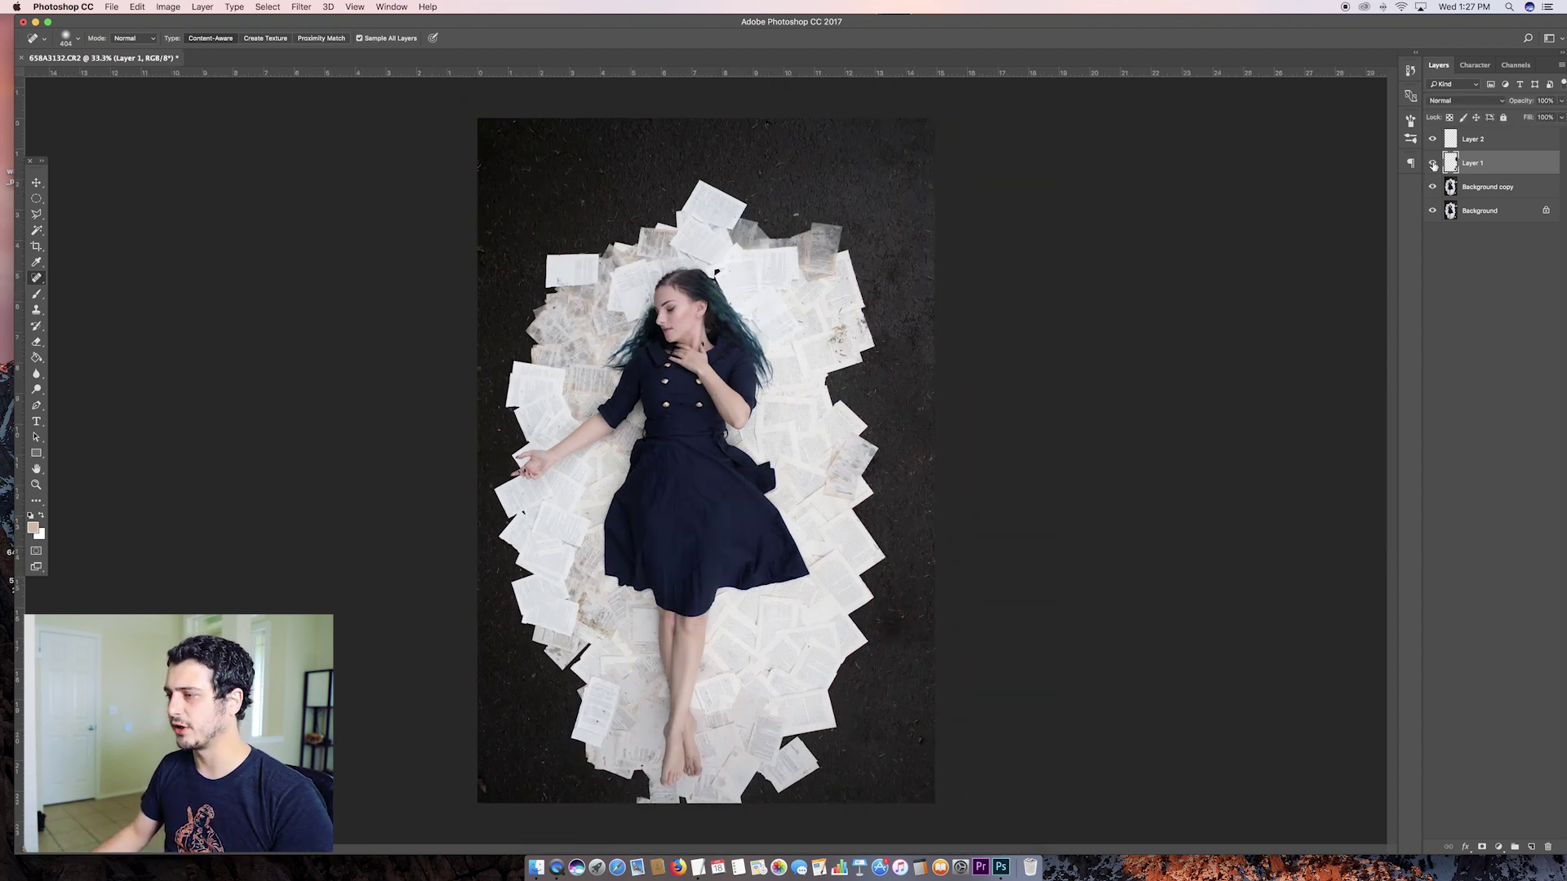
click(1432, 163)
click(1433, 163)
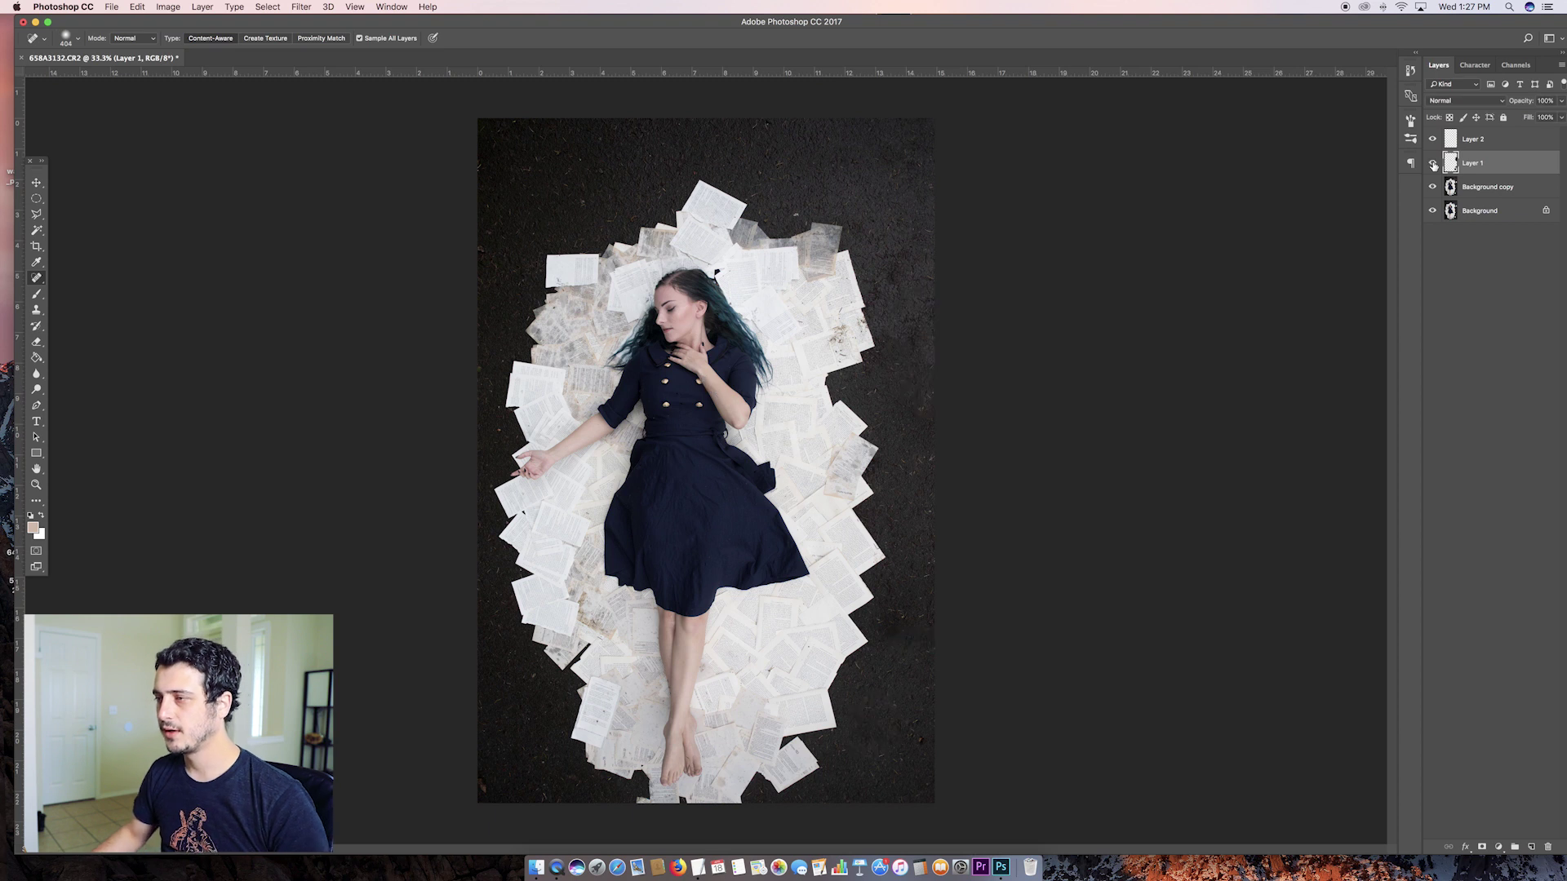